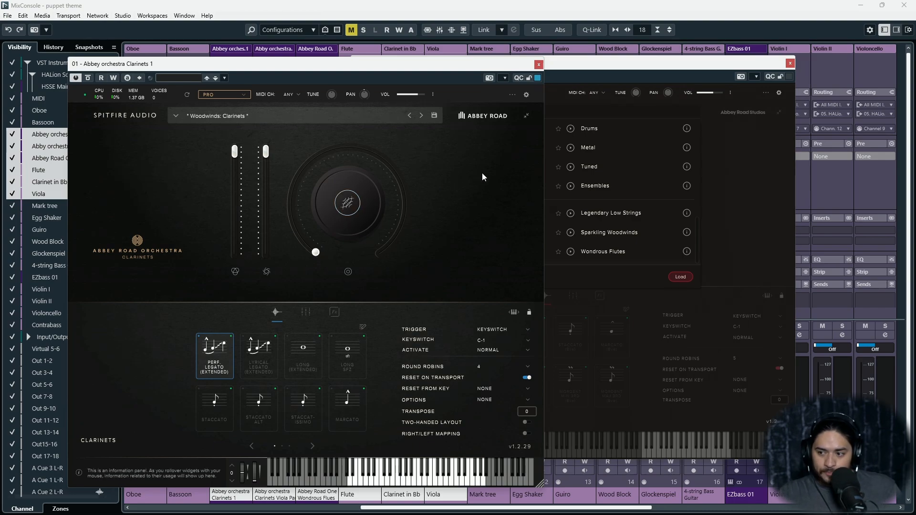
- Close the Wondrous Flutes preset list and arrange the Clarinets and Wondrous Flutes plugin windows side by side
{"action": "left_click", "coordinate": [756, 219]}
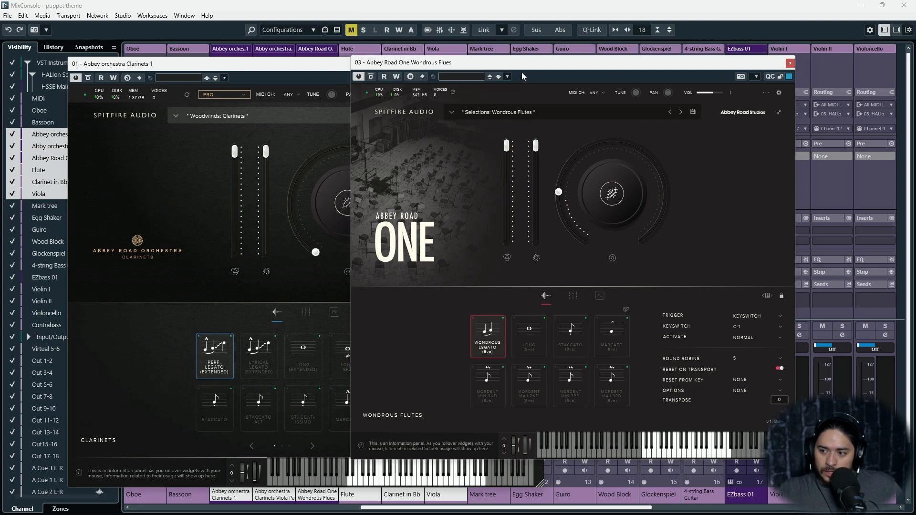
{"action": "left_click_drag", "start_coordinate": [522, 72], "coordinate": [645, 78]}
{"action": "left_click_drag", "start_coordinate": [350, 67], "coordinate": [316, 55]}
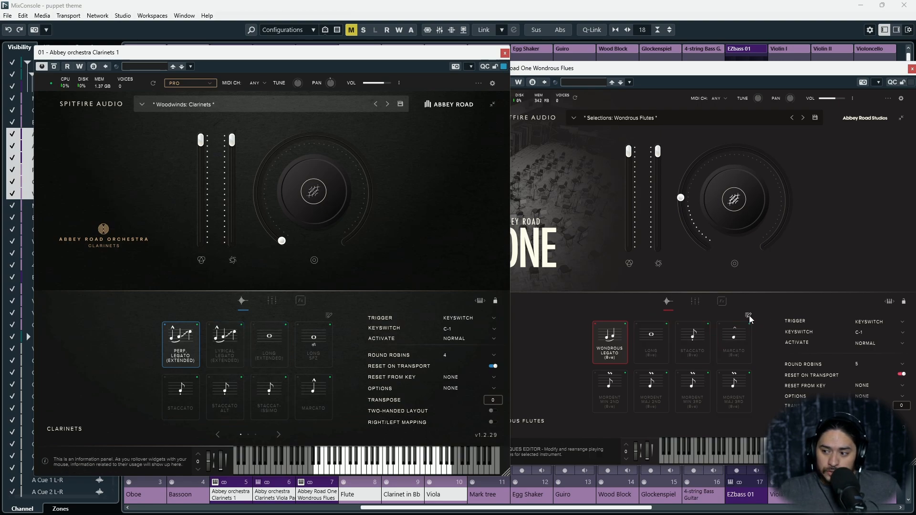
- Open the techniques editors of both Clarinets and Wondrous Flutes and compare their lists of available techniques
{"action": "left_click", "coordinate": [328, 314]}
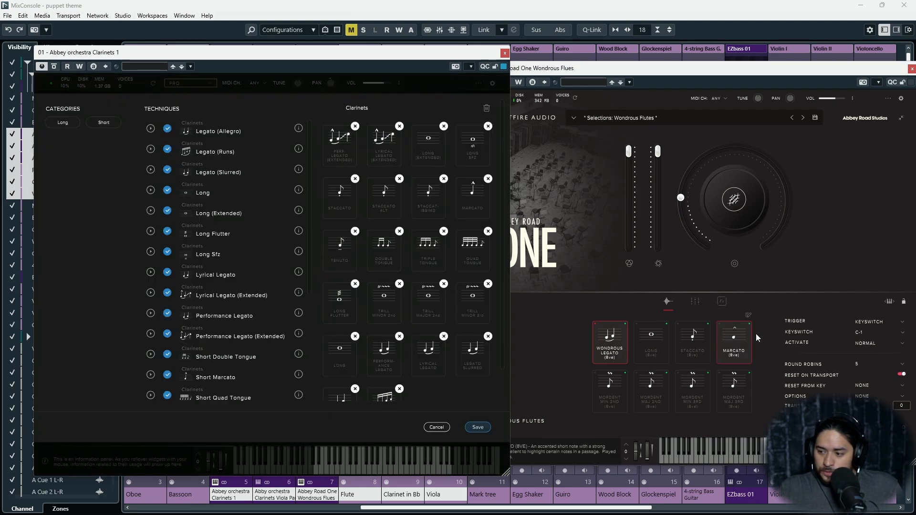
{"action": "left_click", "coordinate": [748, 315]}
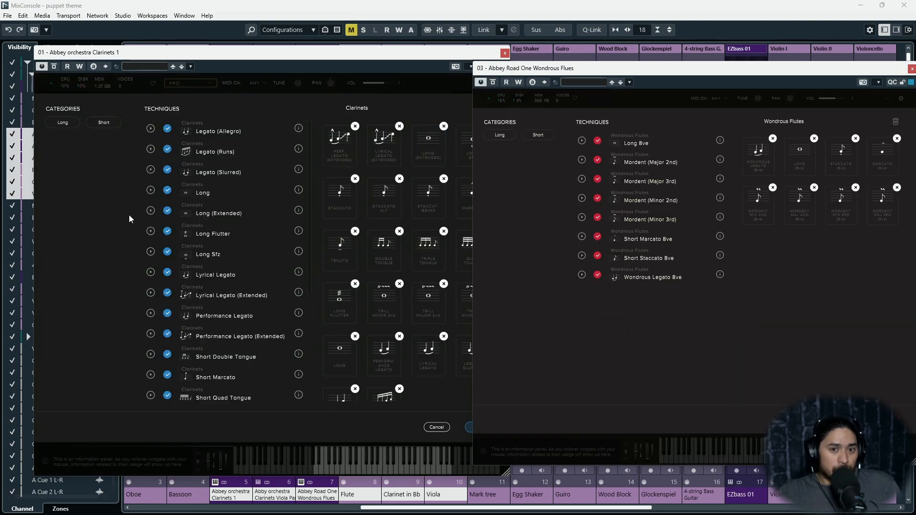
{"action": "scroll", "coordinate": [228, 165], "scroll_direction": "down", "scroll_amount": 8}
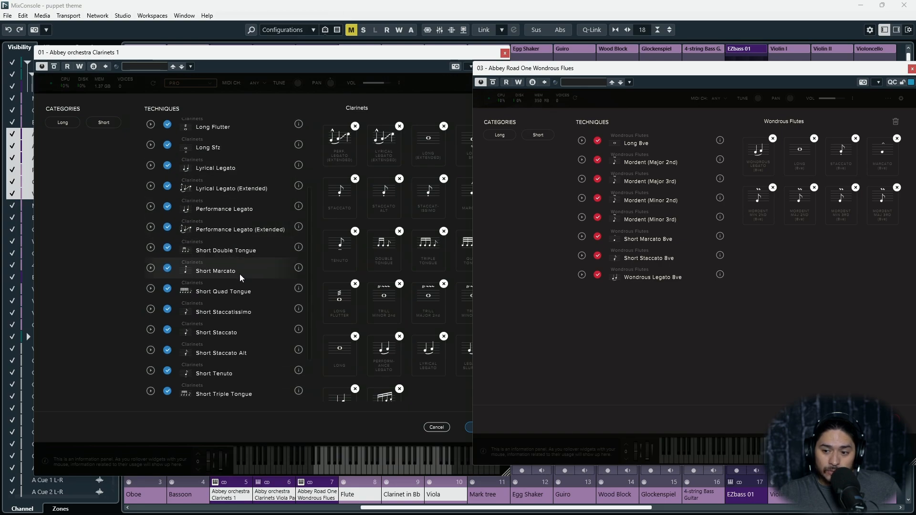
{"action": "scroll", "coordinate": [237, 285], "scroll_direction": "up", "scroll_amount": 8}
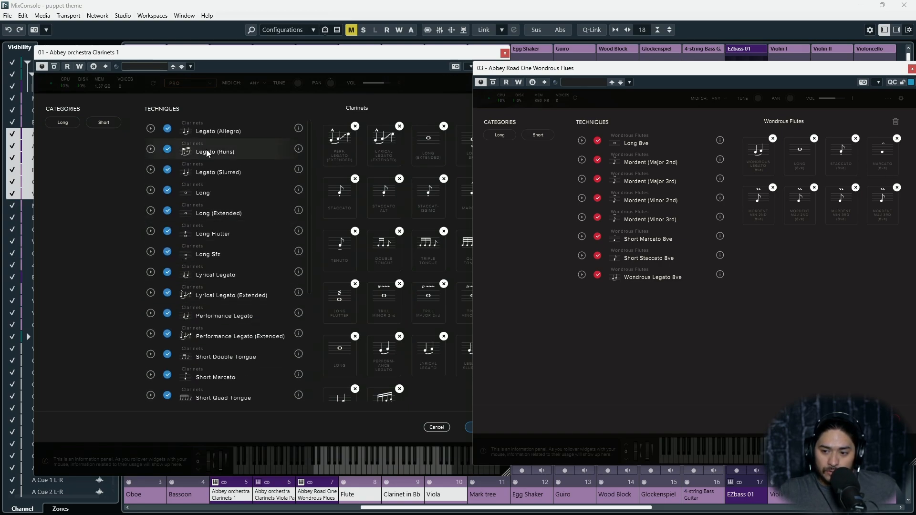
- Preview the clarinets' Legato (Allegro) technique, then switch Short Double Tongue off and back on in the Clarinets techniques editor
{"action": "left_click", "coordinate": [150, 128]}
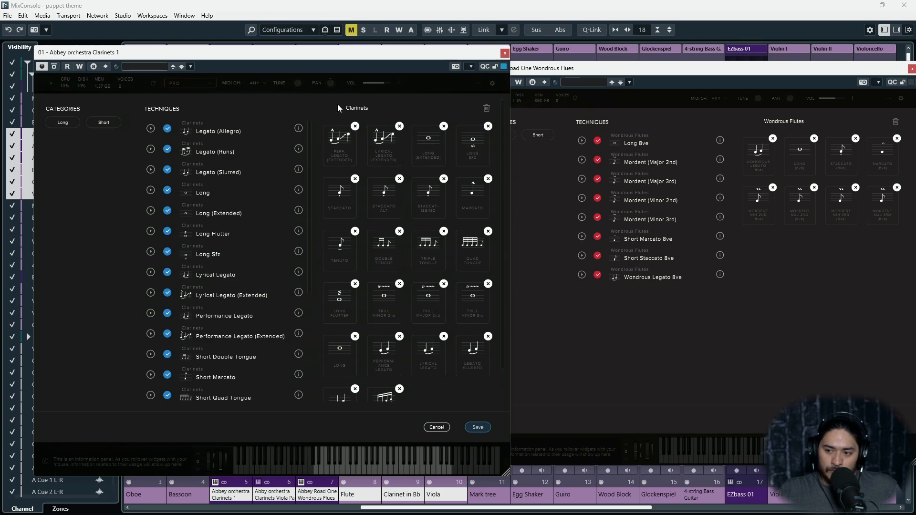
{"action": "scroll", "coordinate": [429, 273], "scroll_direction": "down", "scroll_amount": 1}
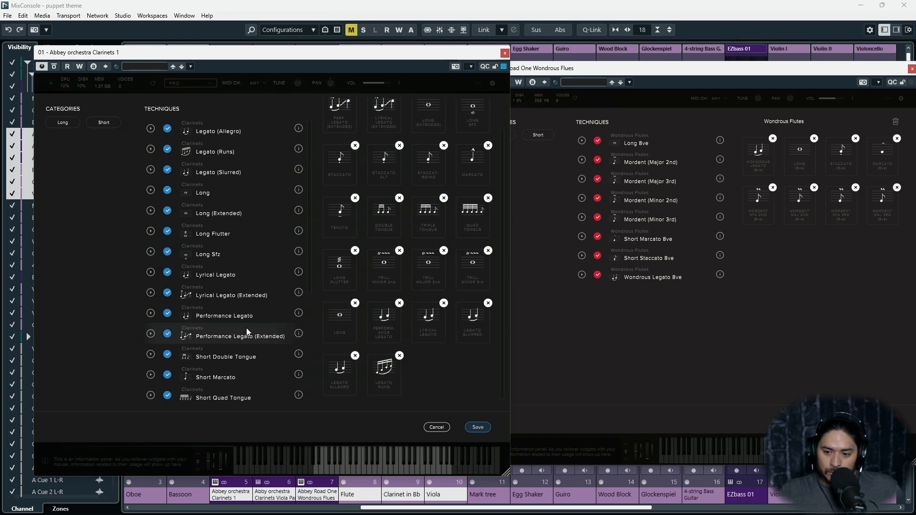
{"action": "left_click", "coordinate": [165, 355]}
{"action": "left_click", "coordinate": [164, 355]}
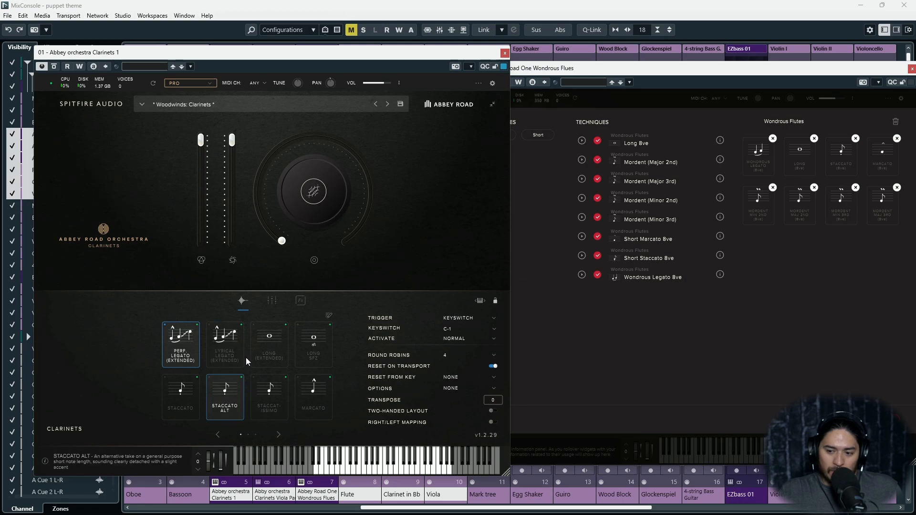
- Look through all pages of the Clarinets articulations and view the plugin's list of woodwind presets
{"action": "left_click", "coordinate": [278, 434]}
{"action": "left_click", "coordinate": [279, 435]}
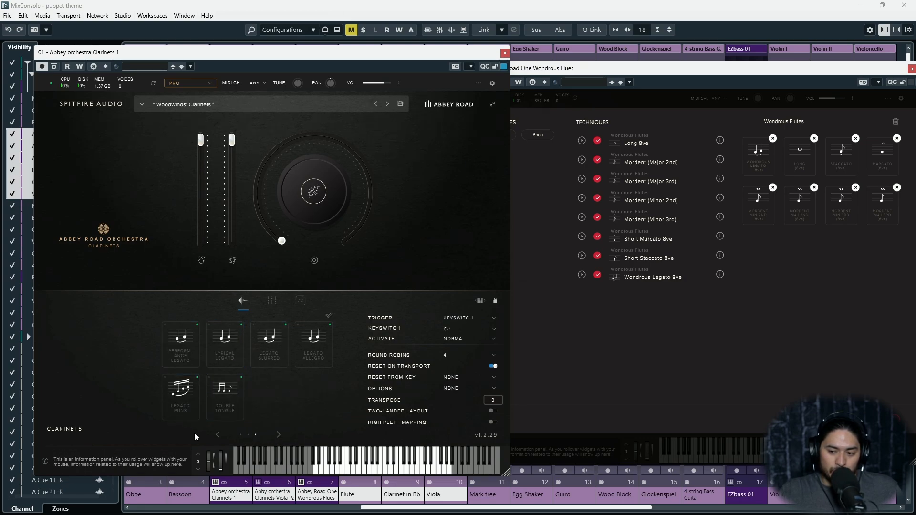
{"action": "left_click", "coordinate": [218, 435]}
{"action": "left_click", "coordinate": [218, 434]}
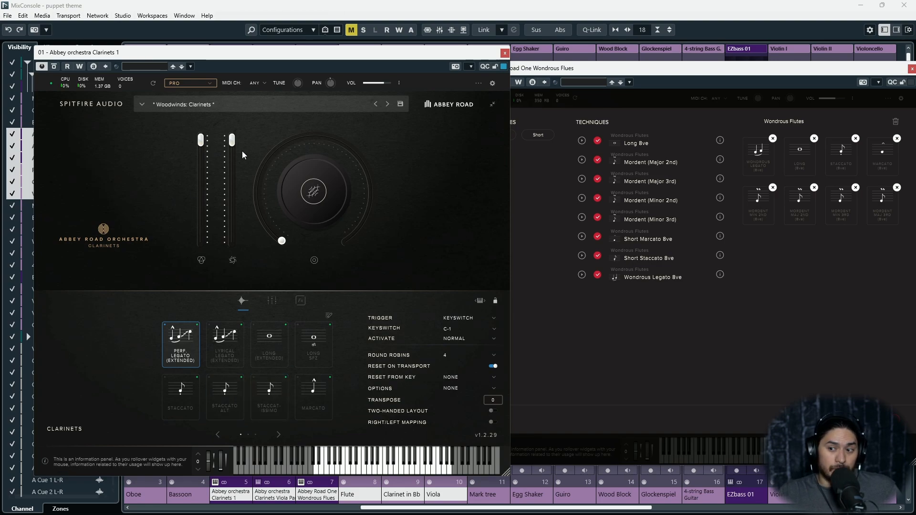
{"action": "left_click", "coordinate": [230, 102]}
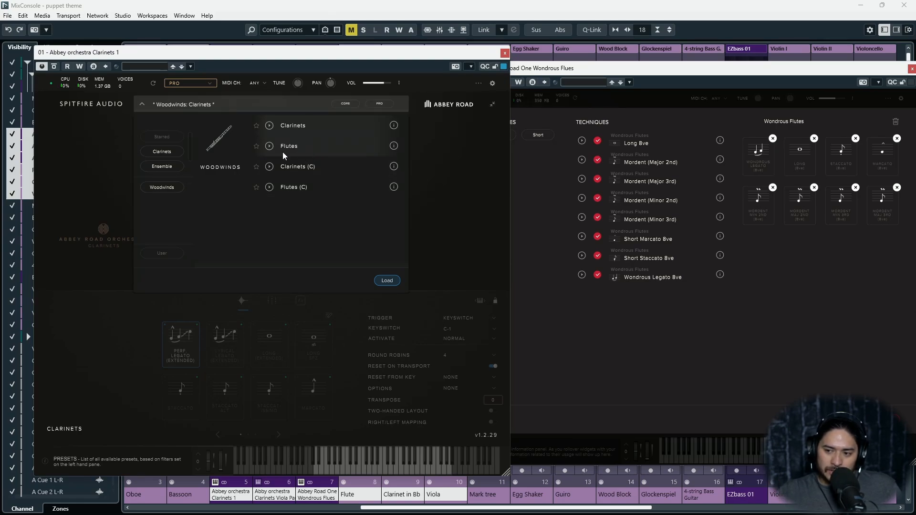
{"action": "left_click", "coordinate": [446, 278]}
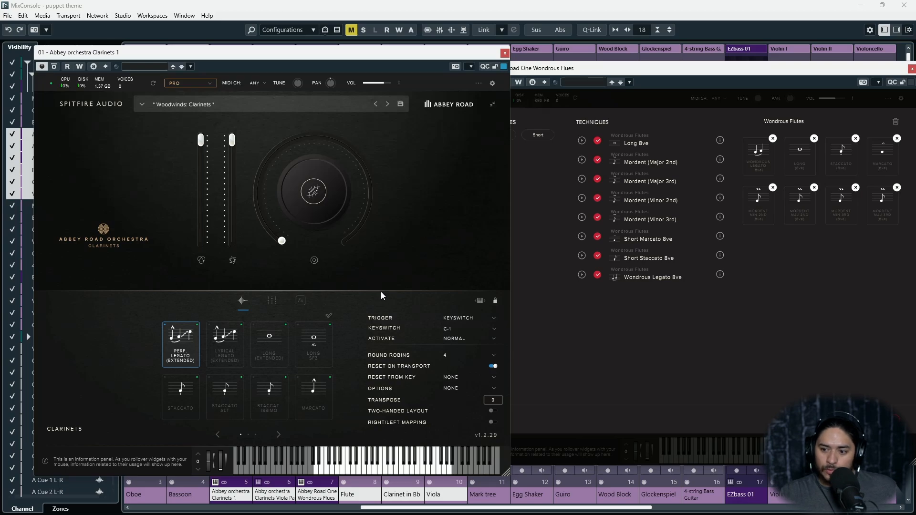
- Show the Clarinets microphone mixer and raise the Mix 2 signal to 100%
{"action": "left_click", "coordinate": [272, 301]}
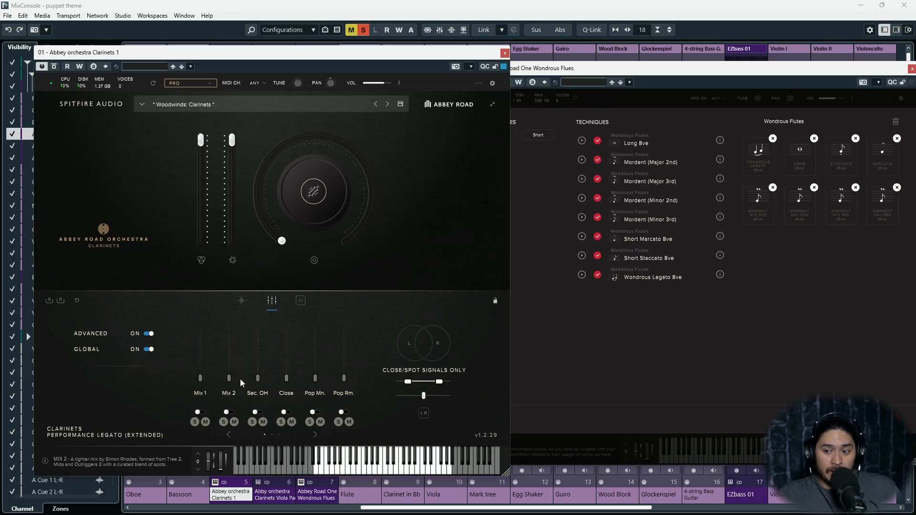
{"action": "left_click_drag", "start_coordinate": [231, 378], "coordinate": [234, 311]}
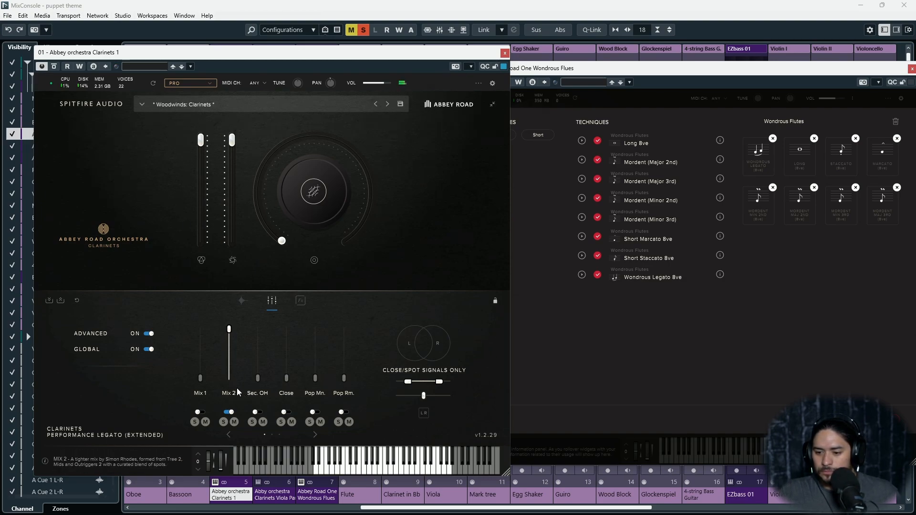
{"action": "mouse_move", "coordinate": [228, 332]}
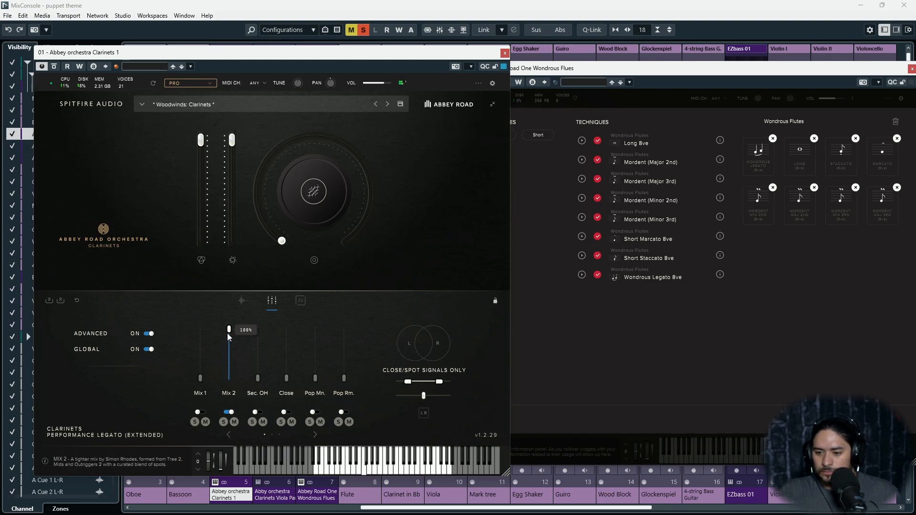
- Enable the Mix 1, Sec. OH, Close, Pop Mn. and Pop Rm. signals and raise each one to 100%
{"action": "left_click", "coordinate": [199, 411]}
{"action": "left_click_drag", "start_coordinate": [200, 377], "coordinate": [201, 327]}
{"action": "left_click", "coordinate": [258, 411]}
{"action": "left_click_drag", "start_coordinate": [258, 378], "coordinate": [268, 327]}
{"action": "left_click_drag", "start_coordinate": [286, 378], "coordinate": [294, 312]}
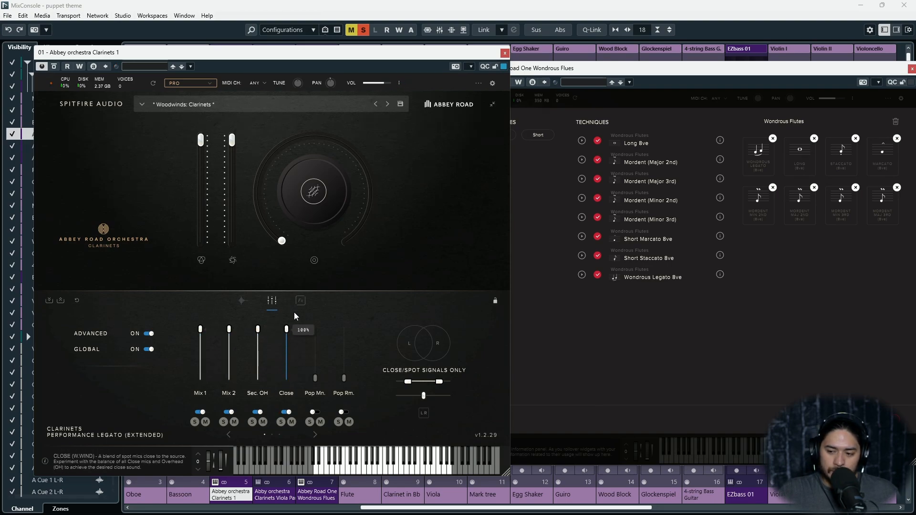
{"action": "left_click_drag", "start_coordinate": [315, 377], "coordinate": [330, 333]}
{"action": "left_click_drag", "start_coordinate": [343, 378], "coordinate": [357, 310]}
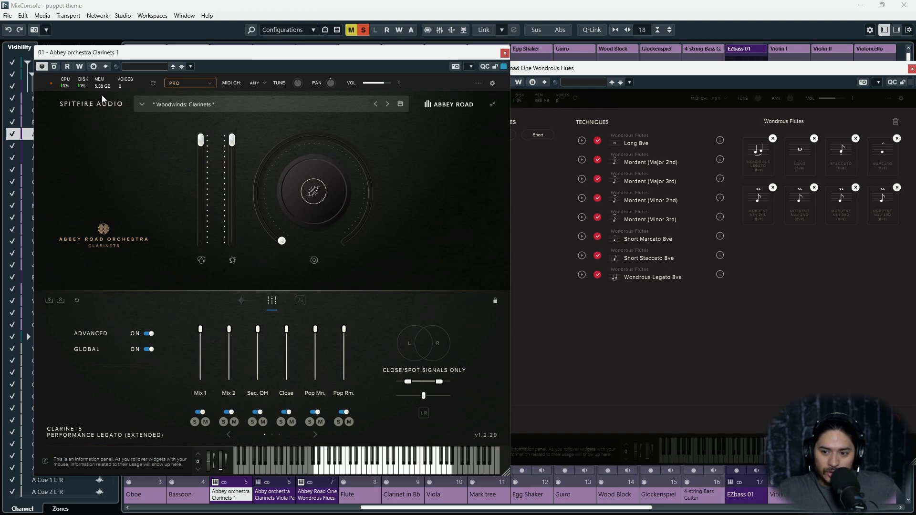
- Solo the Mix 1 signal of the clarinets to audition it on its own
{"action": "left_click", "coordinate": [205, 422]}
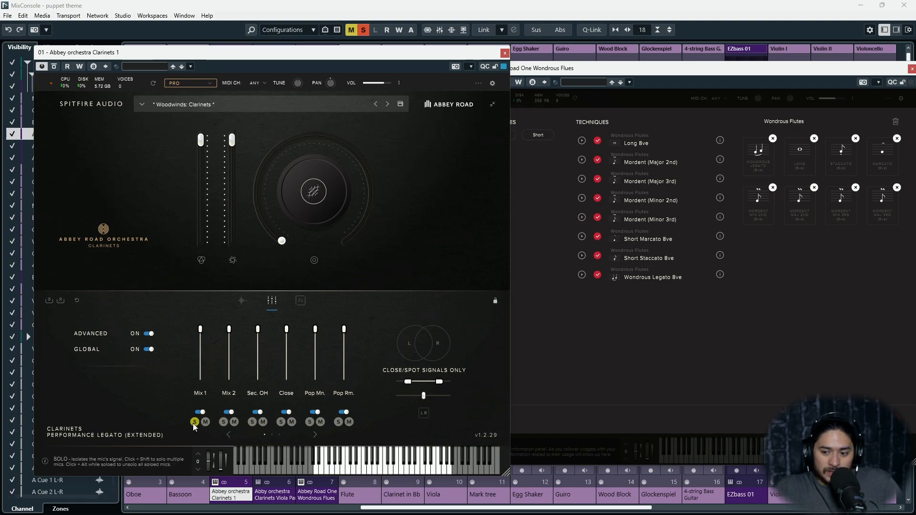
{"action": "left_click", "coordinate": [194, 423]}
{"action": "left_click", "coordinate": [194, 422]}
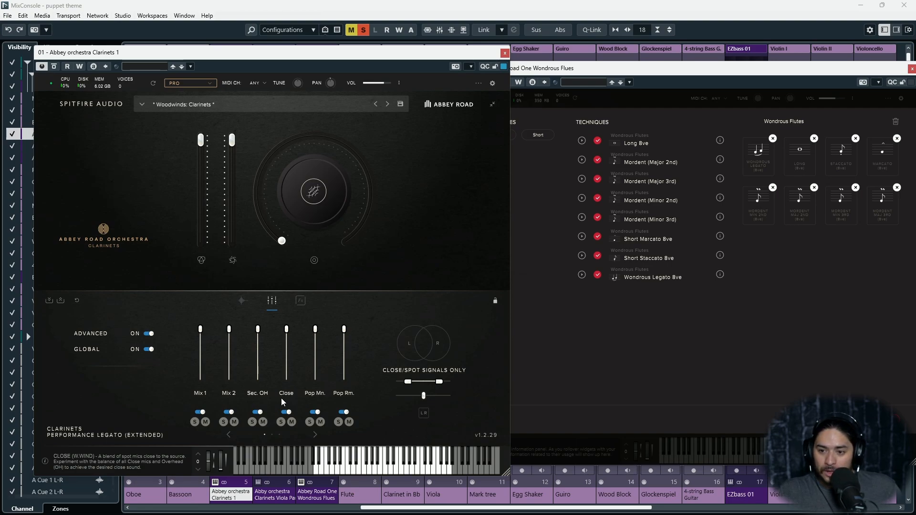
{"action": "left_click", "coordinate": [194, 422]}
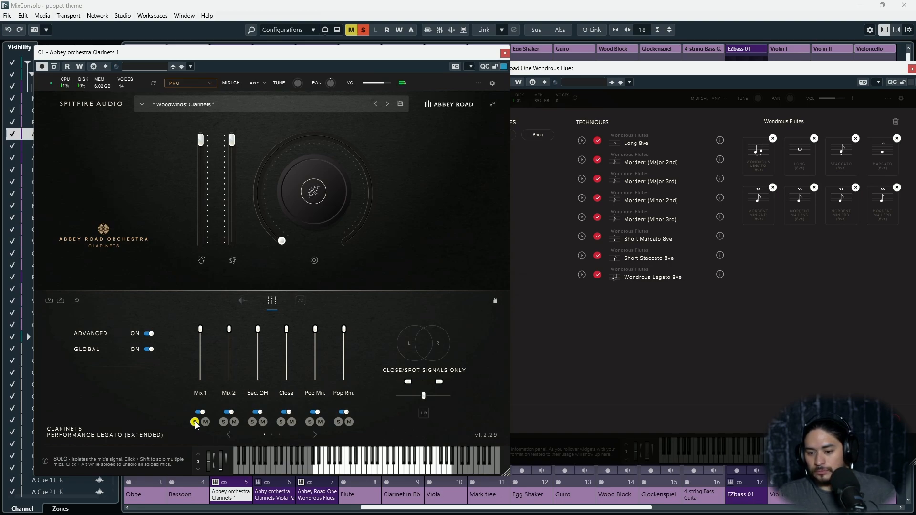
{"action": "left_click", "coordinate": [195, 422]}
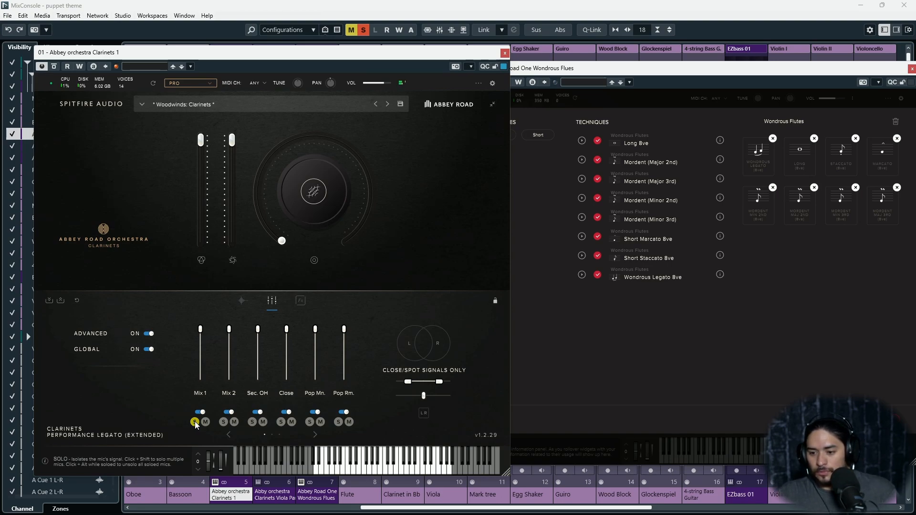
- Audition the Sec. OH, Close, Pop Mn. and Pop Rm. signals by soloing them one after another, and clear the last solo
{"action": "left_click", "coordinate": [252, 422]}
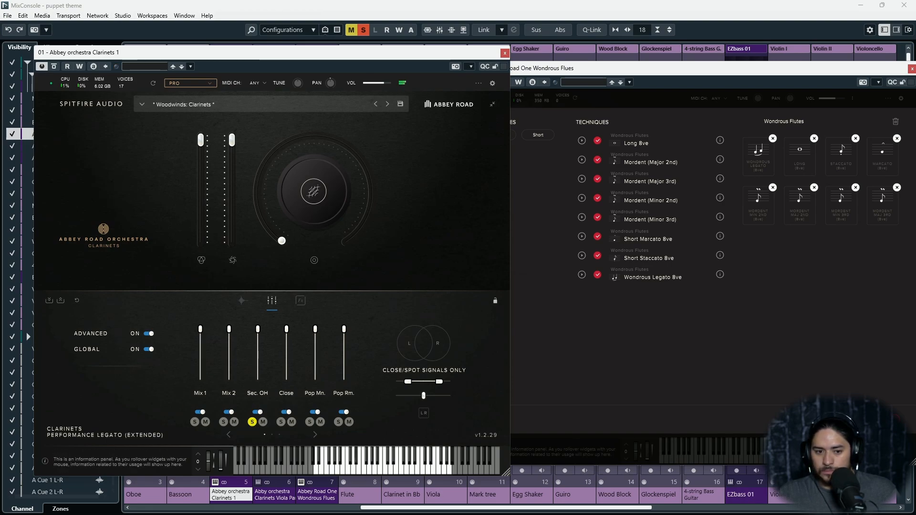
{"action": "left_click", "coordinate": [253, 422]}
{"action": "left_click", "coordinate": [282, 424]}
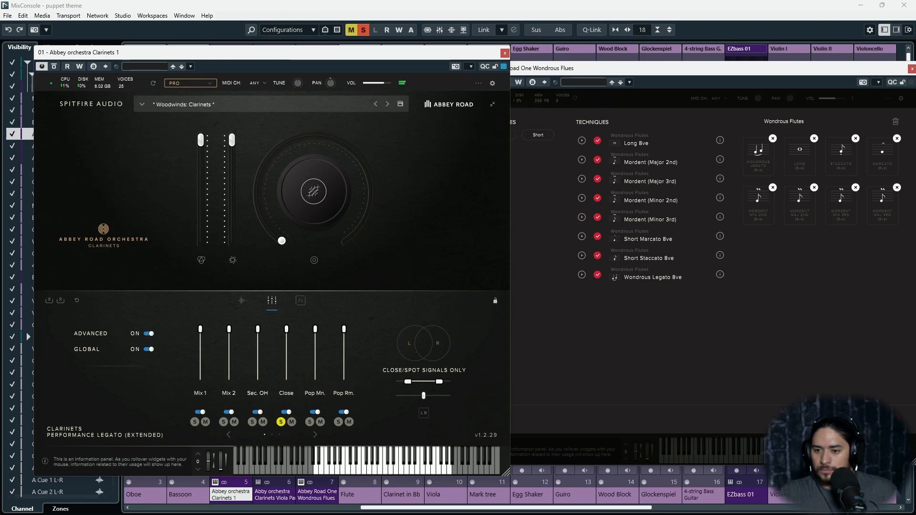
{"action": "left_click", "coordinate": [281, 422]}
{"action": "left_click", "coordinate": [292, 422]}
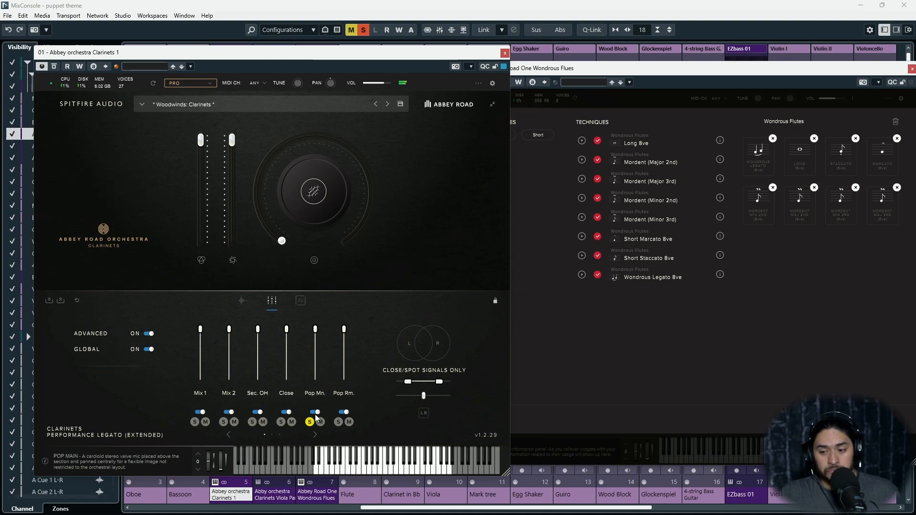
{"action": "left_click", "coordinate": [338, 422]}
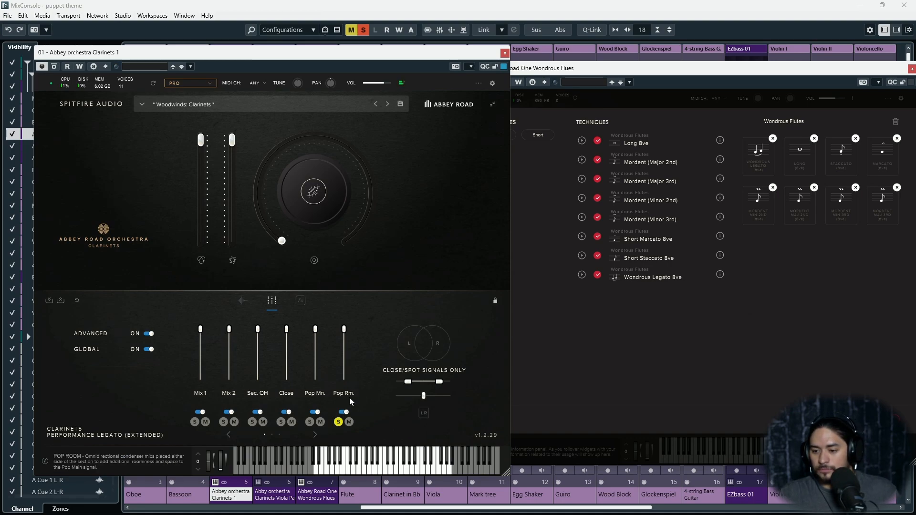
{"action": "left_click", "coordinate": [338, 422]}
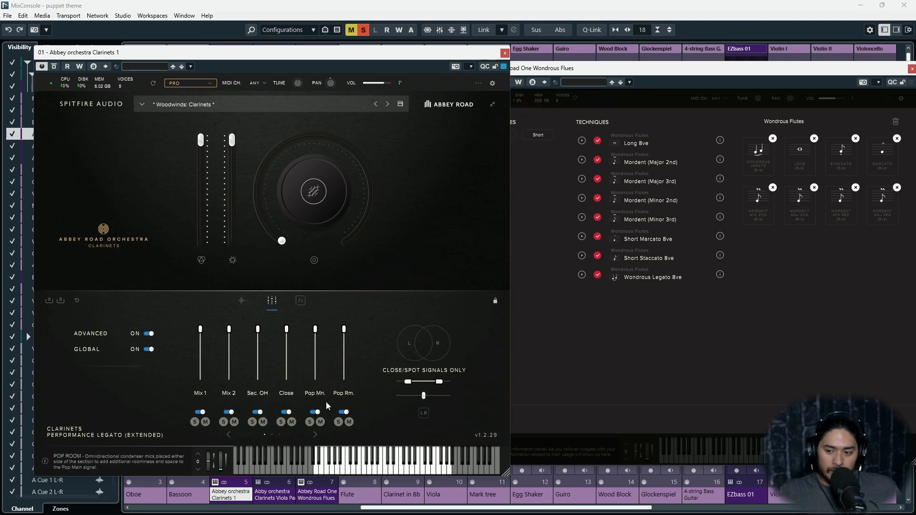
- Turn Mix 1, Sec. OH and Close down to 0%, and lower Mix 2, Pop Mn. and Pop Rm. to intermediate levels
{"action": "left_click_drag", "start_coordinate": [200, 329], "coordinate": [229, 365]}
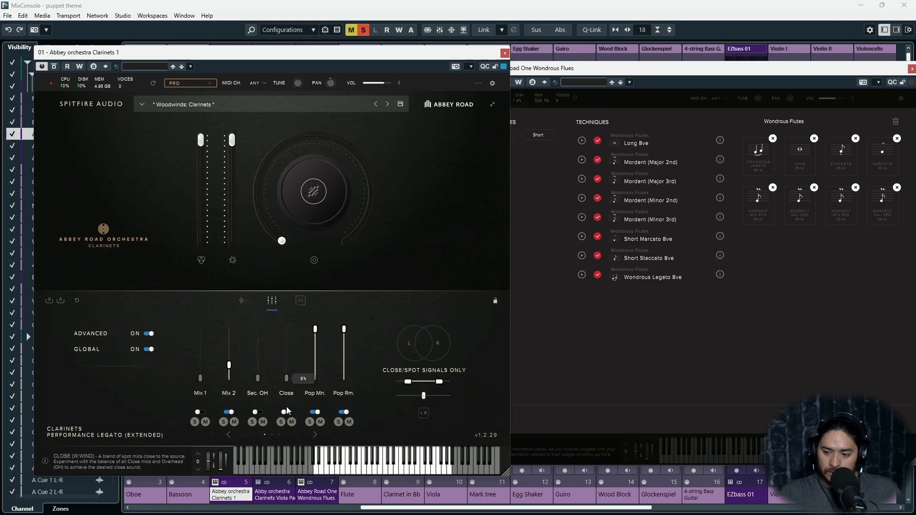
{"action": "left_click_drag", "start_coordinate": [317, 348], "coordinate": [345, 355]}
{"action": "left_click_drag", "start_coordinate": [229, 366], "coordinate": [229, 358]}
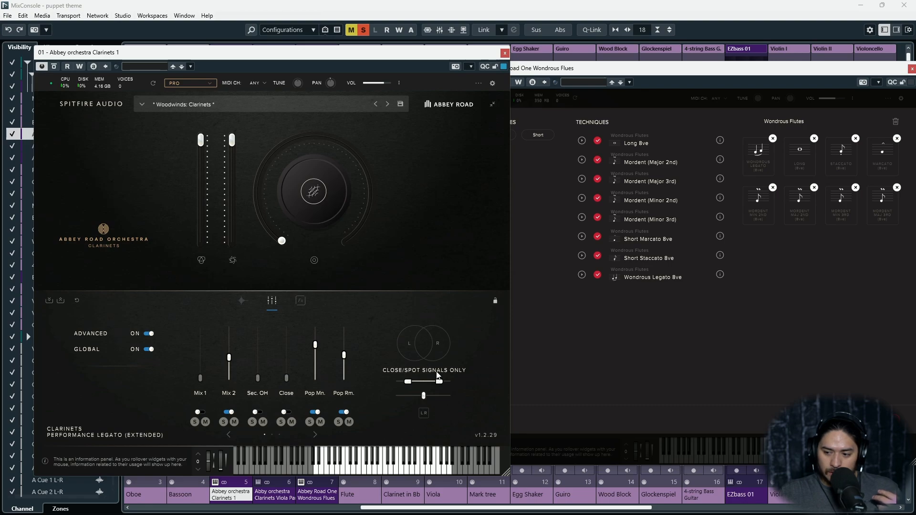
- Slightly widen the stereo width of the clarinets' close and spot signals
{"action": "mouse_move", "coordinate": [416, 385]}
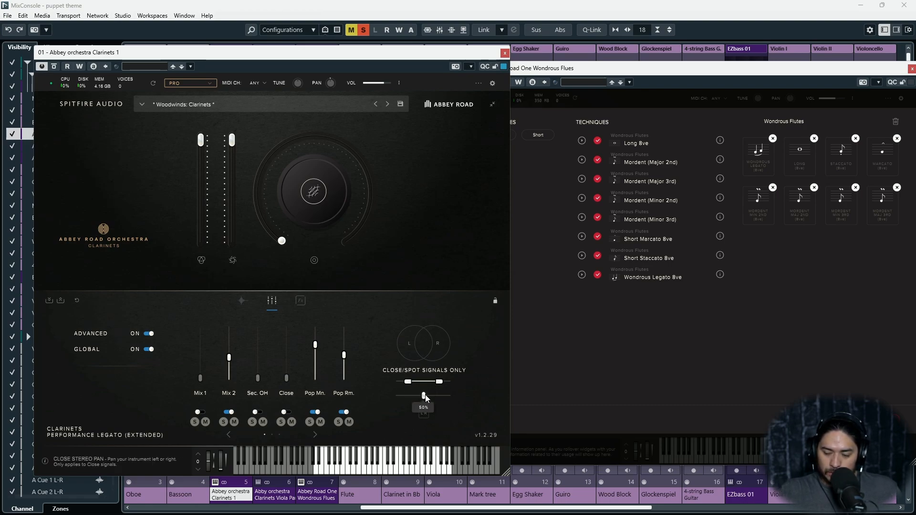
{"action": "left_click_drag", "start_coordinate": [413, 384], "coordinate": [404, 382]}
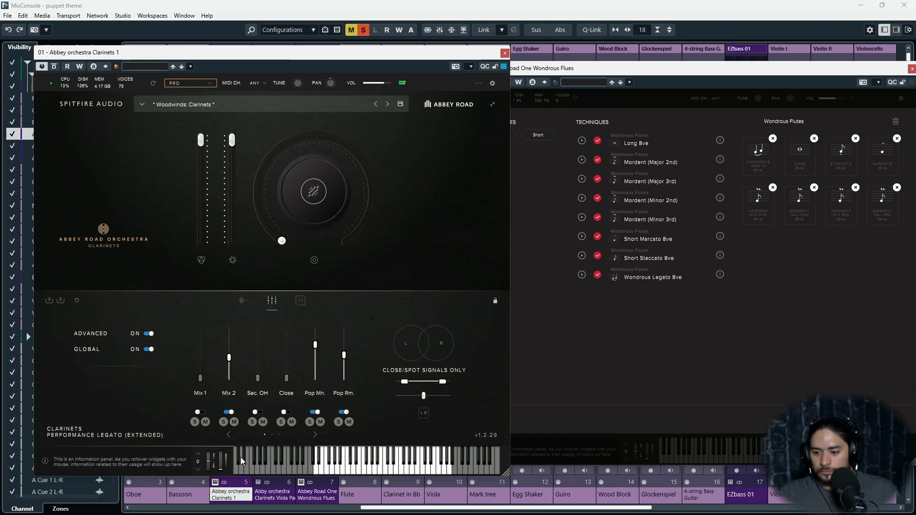
- Look through the remaining microphone signal pages and the clarinets' effects controls, including the Release setting
{"action": "left_click", "coordinate": [315, 435]}
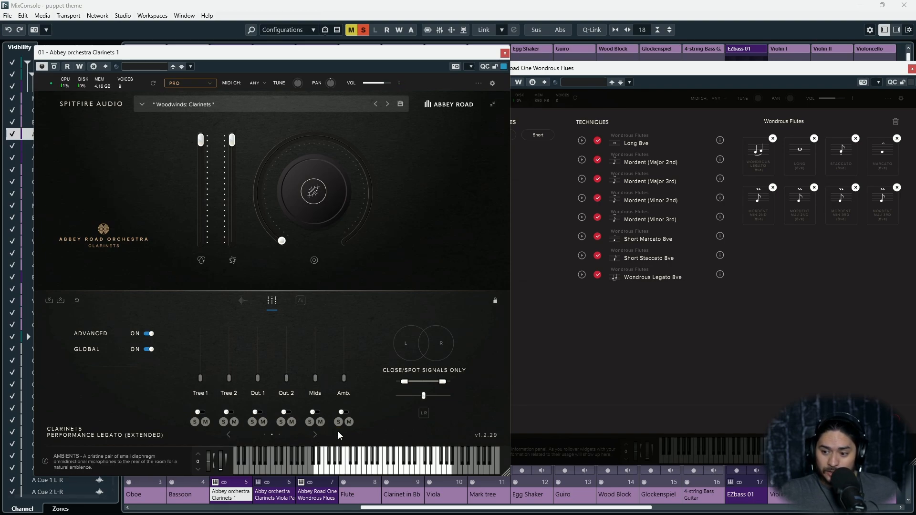
{"action": "left_click", "coordinate": [314, 434]}
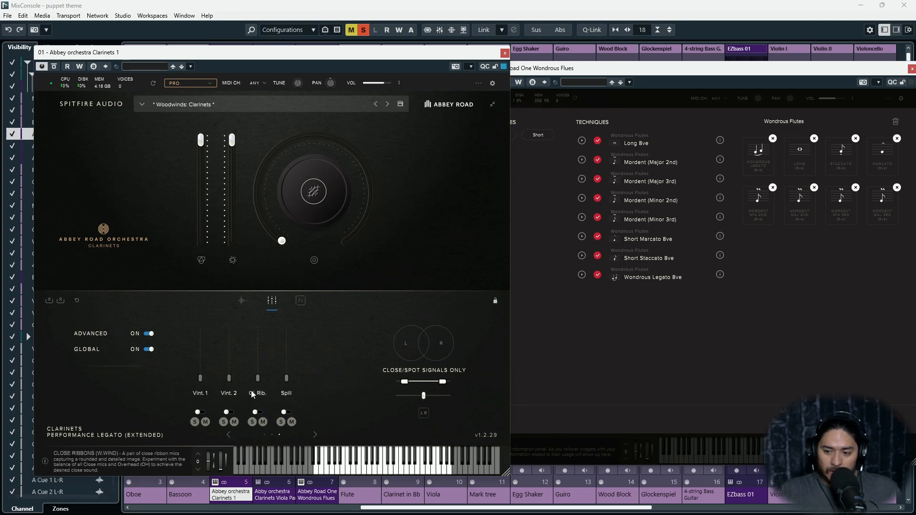
{"action": "left_click", "coordinate": [300, 300]}
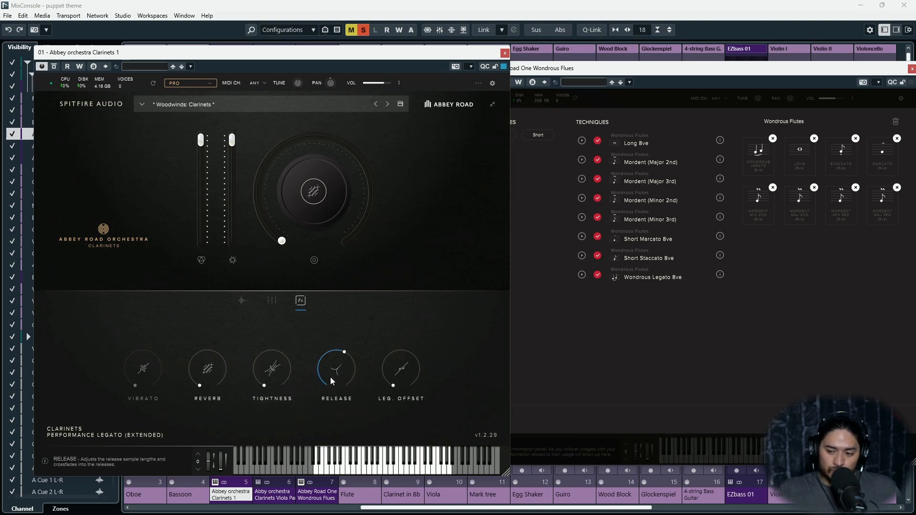
{"action": "mouse_move", "coordinate": [331, 377]}
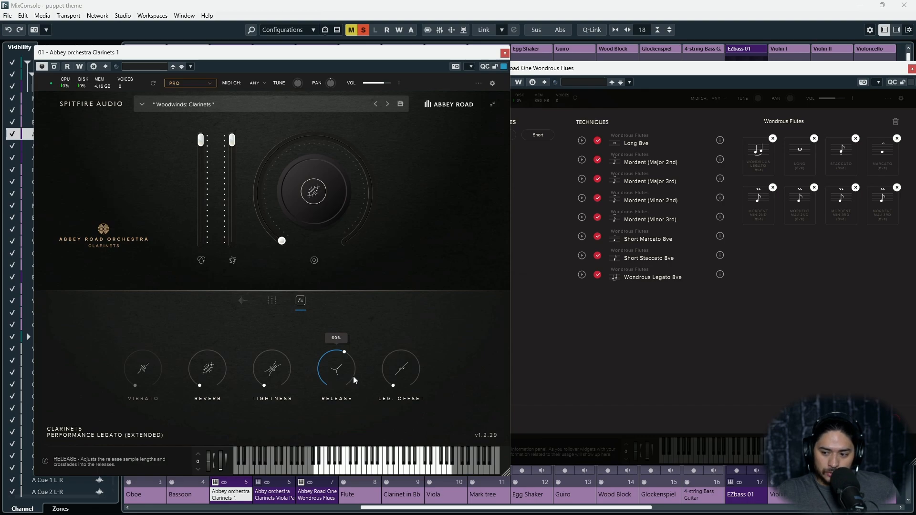
- Look through the Wondrous Flutes' microphone signal pages and effects controls for comparison with the clarinets
{"action": "mouse_move", "coordinate": [405, 371]}
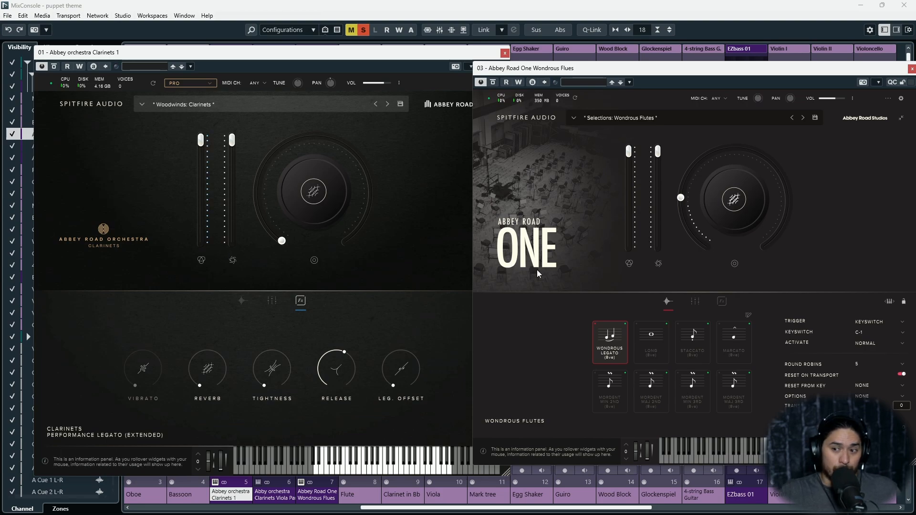
{"action": "left_click", "coordinate": [694, 301]}
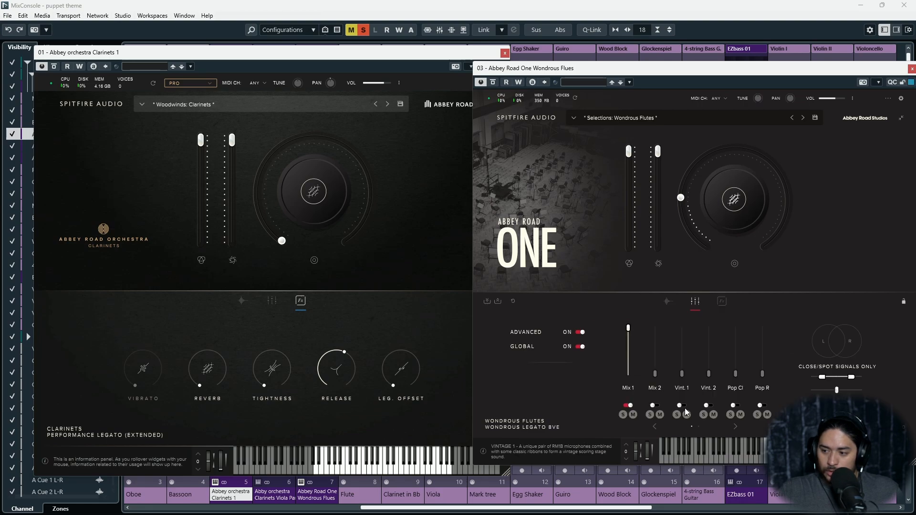
{"action": "left_click", "coordinate": [735, 427]}
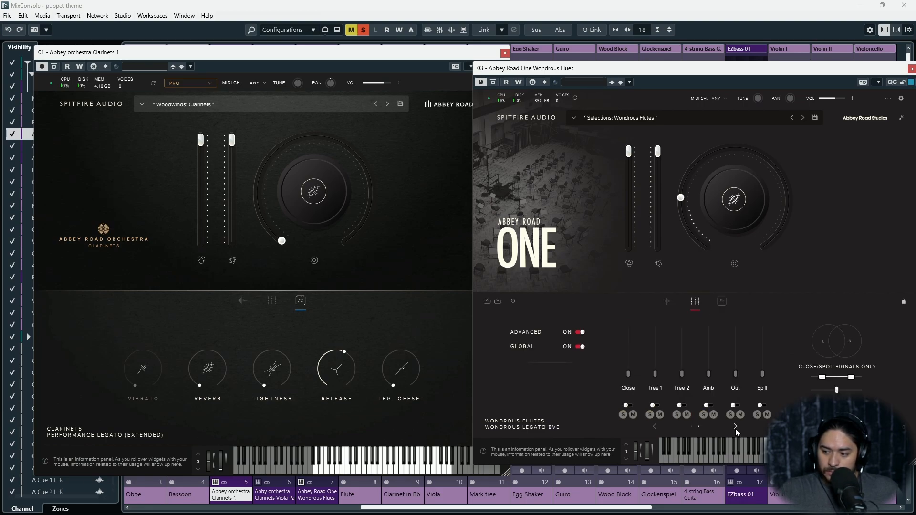
{"action": "left_click", "coordinate": [655, 426]}
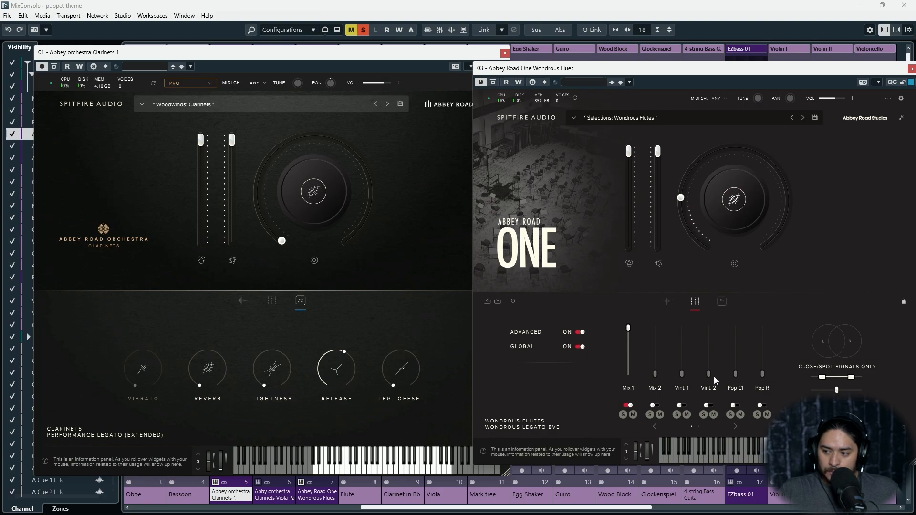
{"action": "left_click", "coordinate": [722, 301]}
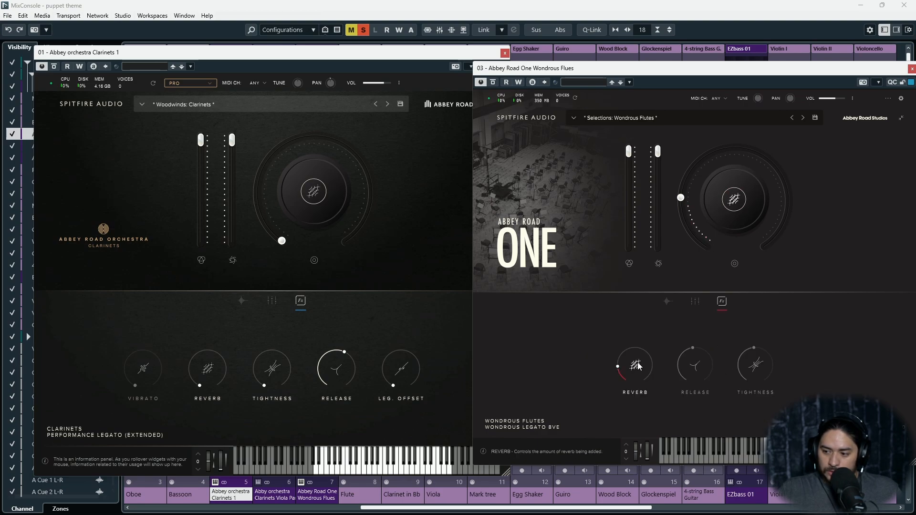
- Check the flutes' available presets without loading one, and review the Wondrous Flutes' techniques
{"action": "left_click", "coordinate": [660, 118]}
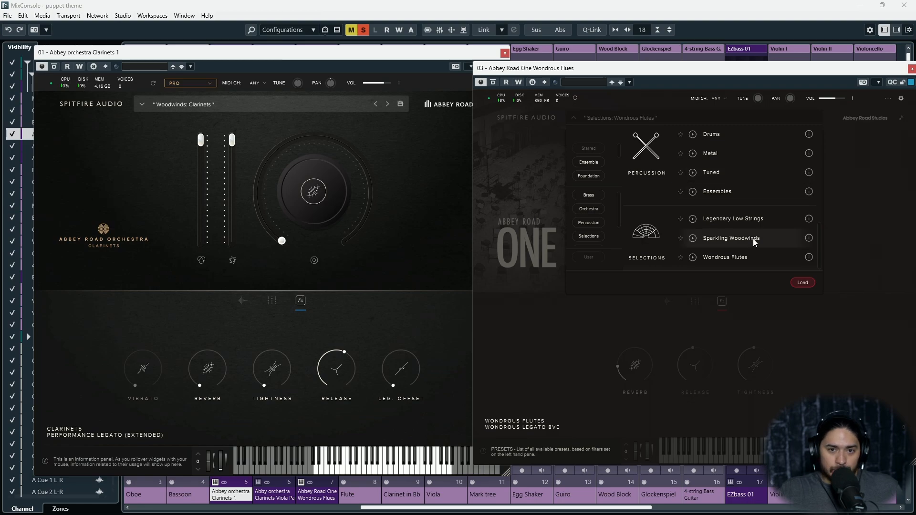
{"action": "left_click", "coordinate": [869, 230]}
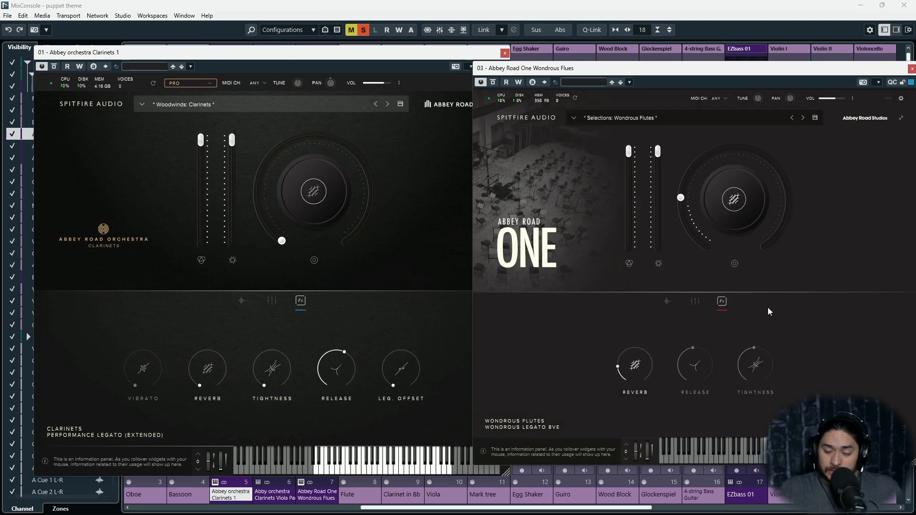
{"action": "left_click", "coordinate": [668, 302]}
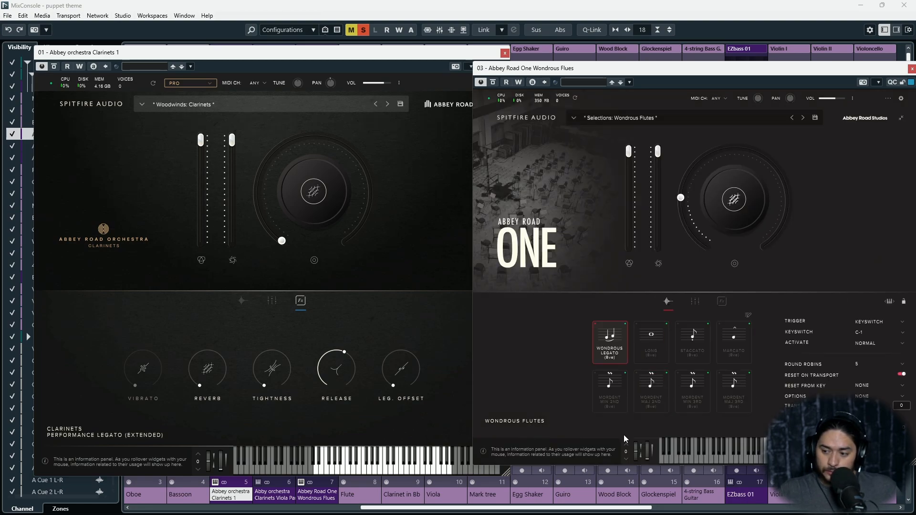
{"action": "left_click", "coordinate": [748, 315]}
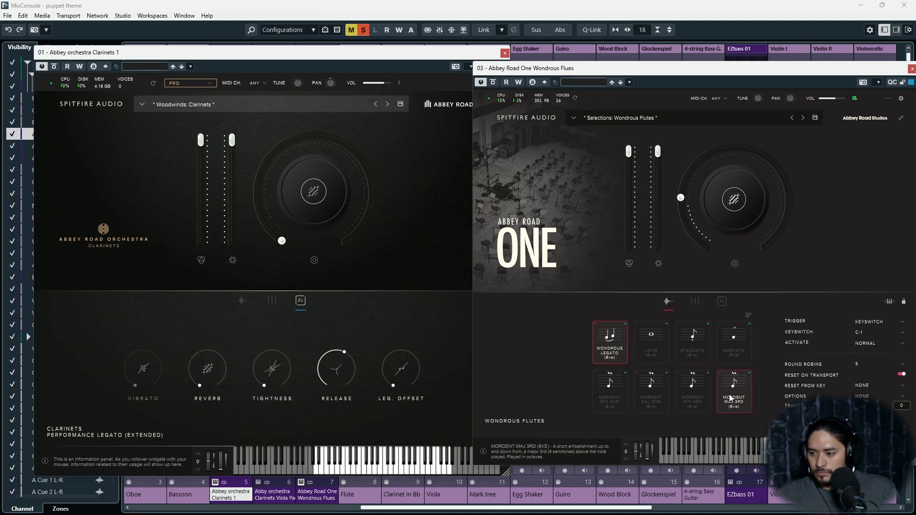
- Test the flutes' reverb by raising it to its maximum, and set it back to a low level
{"action": "left_click", "coordinate": [720, 301]}
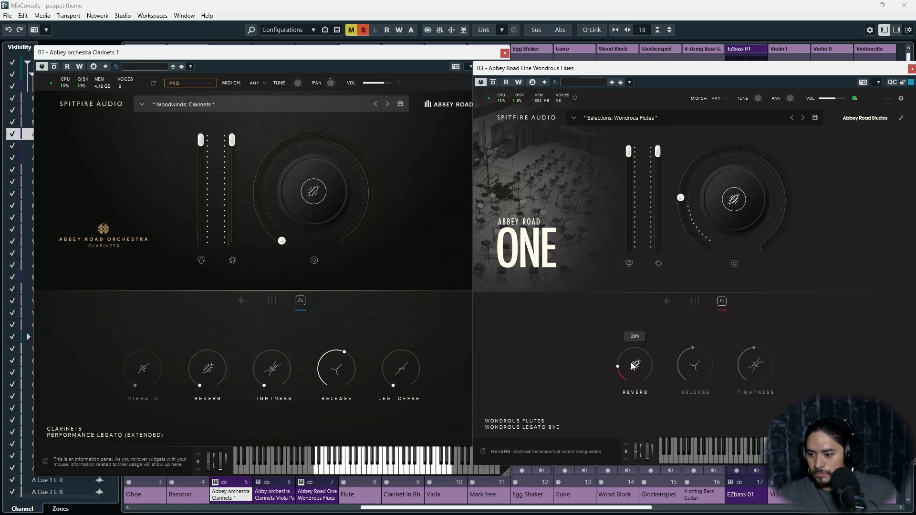
{"action": "left_click_drag", "start_coordinate": [633, 371], "coordinate": [634, 396]}
{"action": "left_click_drag", "start_coordinate": [703, 250], "coordinate": [737, 160]}
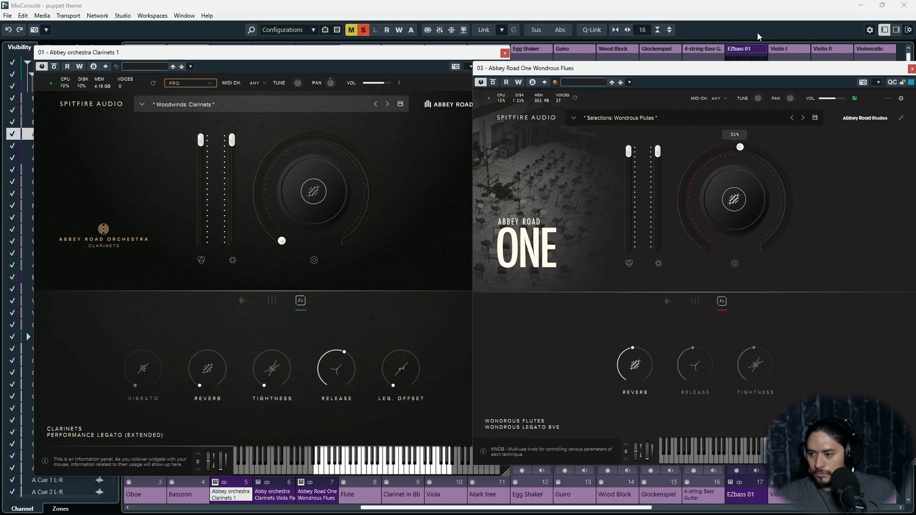
{"action": "left_click_drag", "start_coordinate": [807, 147], "coordinate": [762, 249]}
{"action": "left_click", "coordinate": [726, 213]}
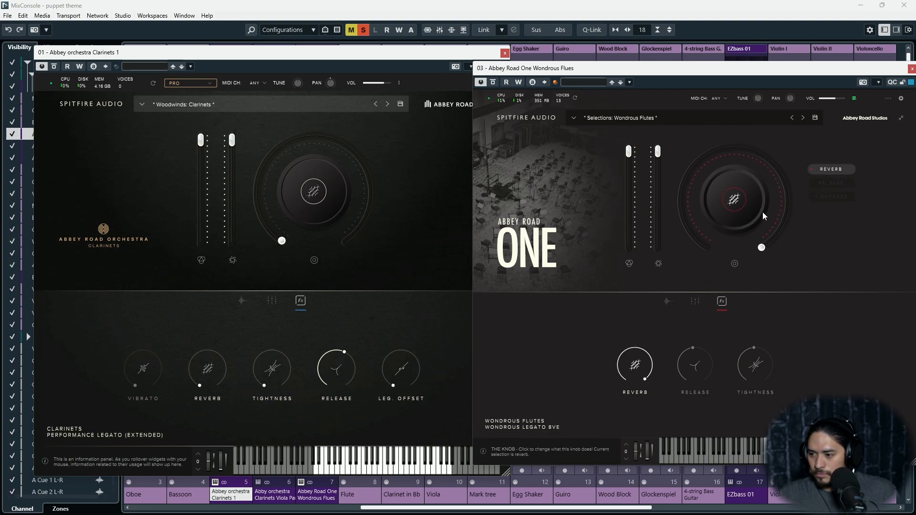
{"action": "left_click_drag", "start_coordinate": [762, 249], "coordinate": [693, 206]}
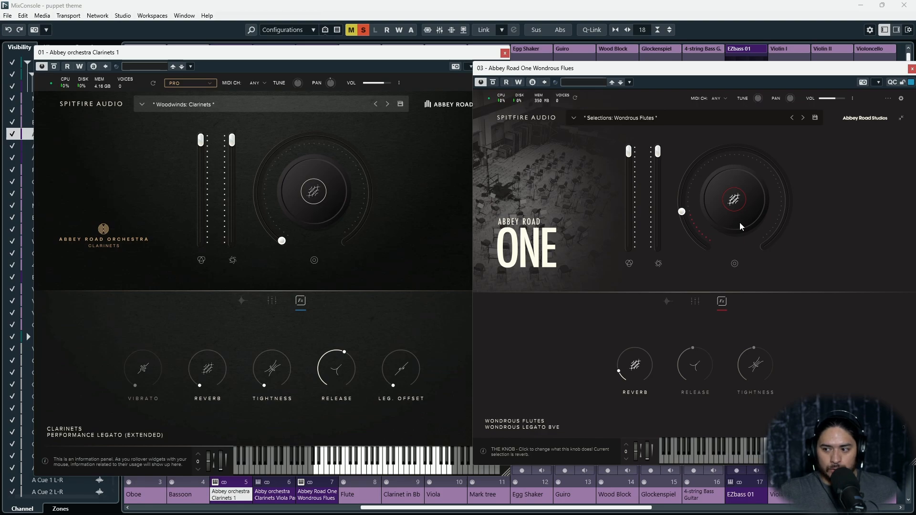
- Review the flutes' Selections presets without loading one, and return to the clarinets' effects controls
{"action": "left_click", "coordinate": [623, 121]}
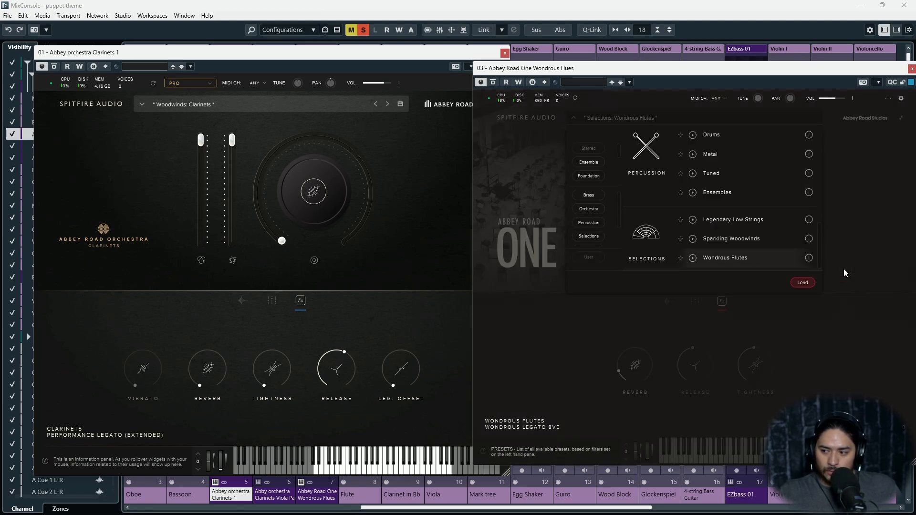
{"action": "left_click", "coordinate": [781, 331]}
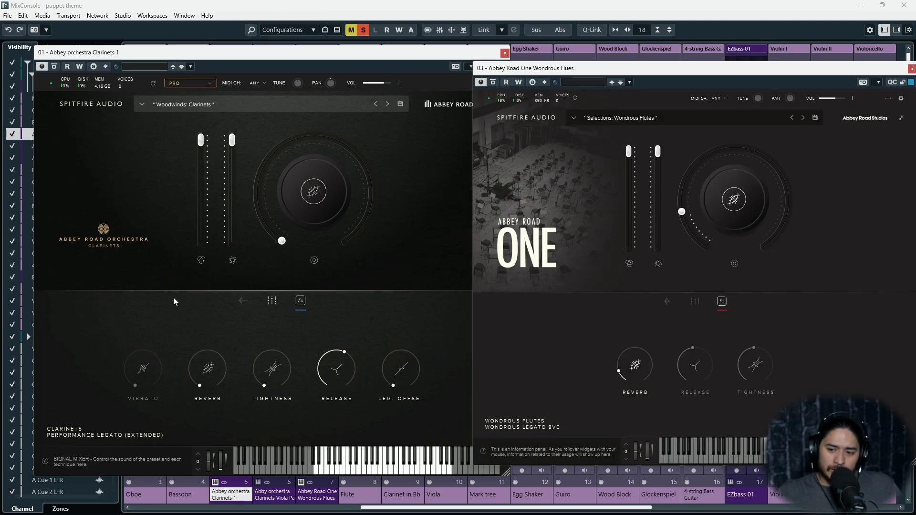
{"action": "left_click", "coordinate": [59, 342]}
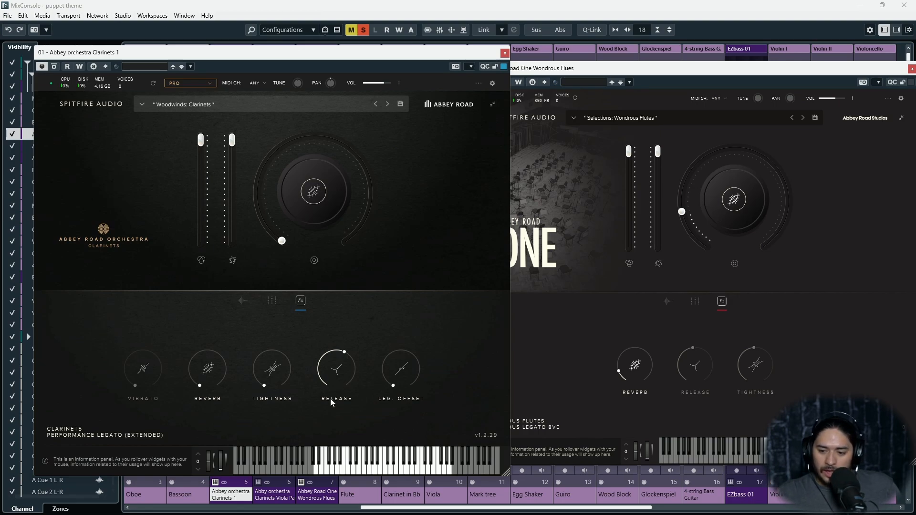
- Clear the current solo, solo the clarinets track with the viola parts, and open its instrument
{"action": "key", "text": "s"}
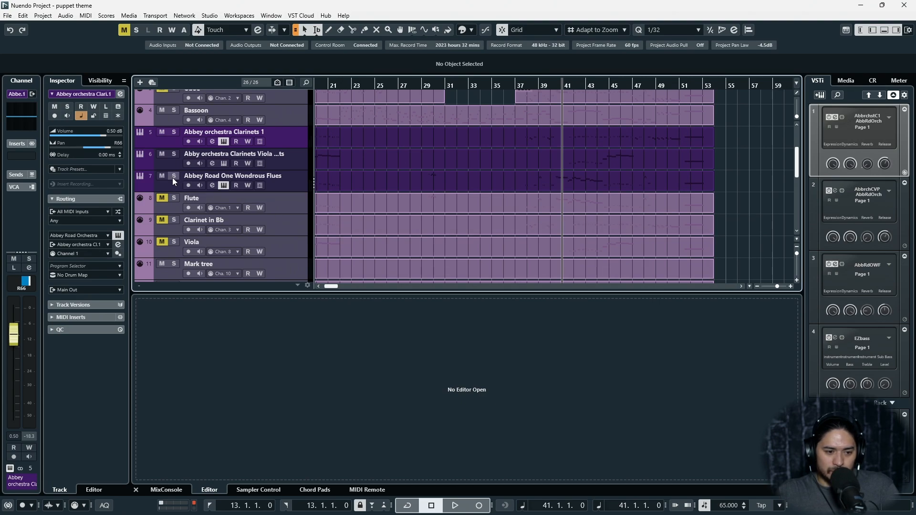
{"action": "left_click", "coordinate": [173, 154]}
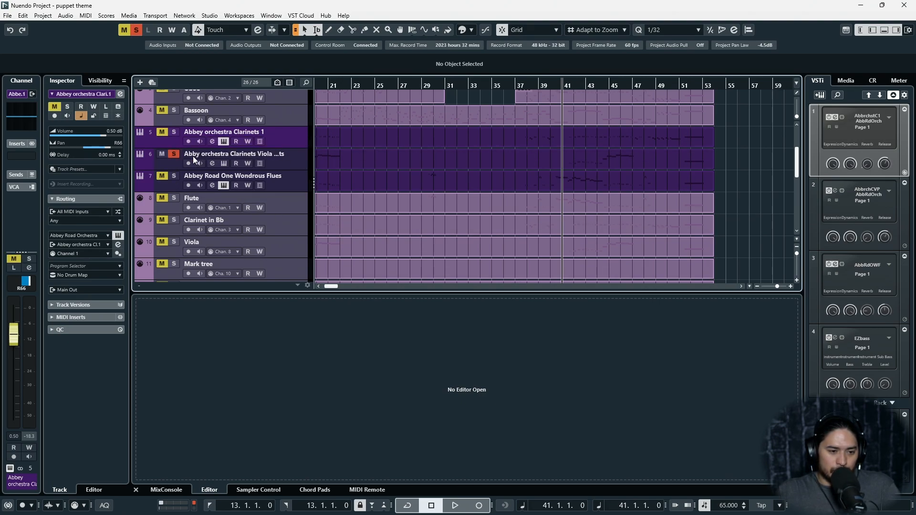
{"action": "left_click", "coordinate": [288, 162]}
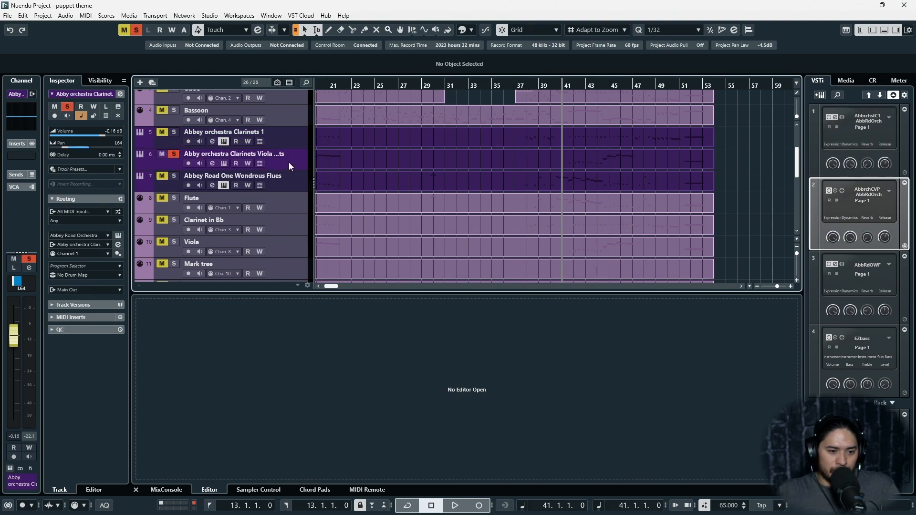
{"action": "left_click", "coordinate": [224, 164]}
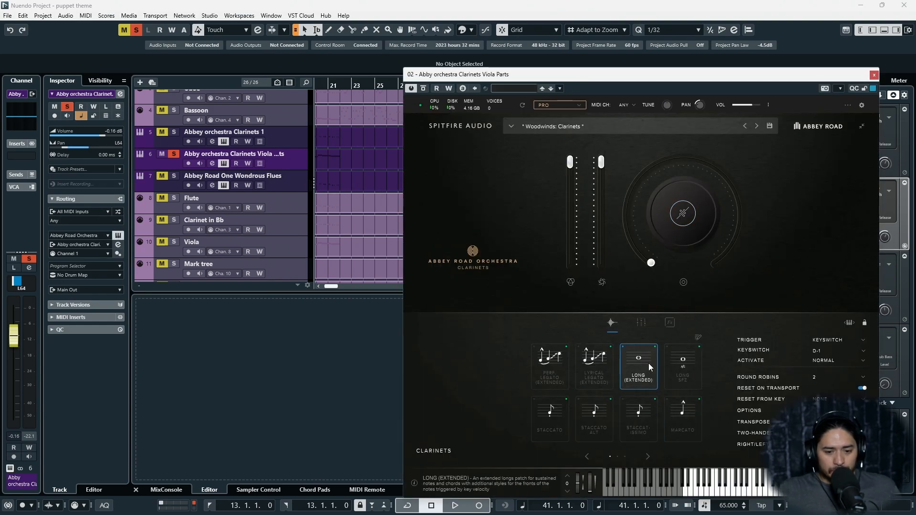
- Audition the viola-part clarinets from bar 41 with Perf. Legato (Extended) and with Long (Extended)
{"action": "left_click", "coordinate": [551, 372]}
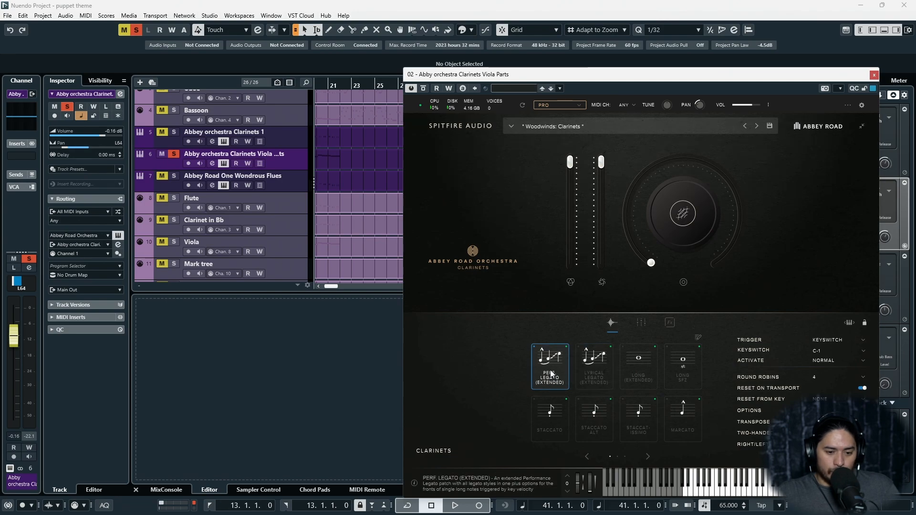
{"action": "key", "text": "space"}
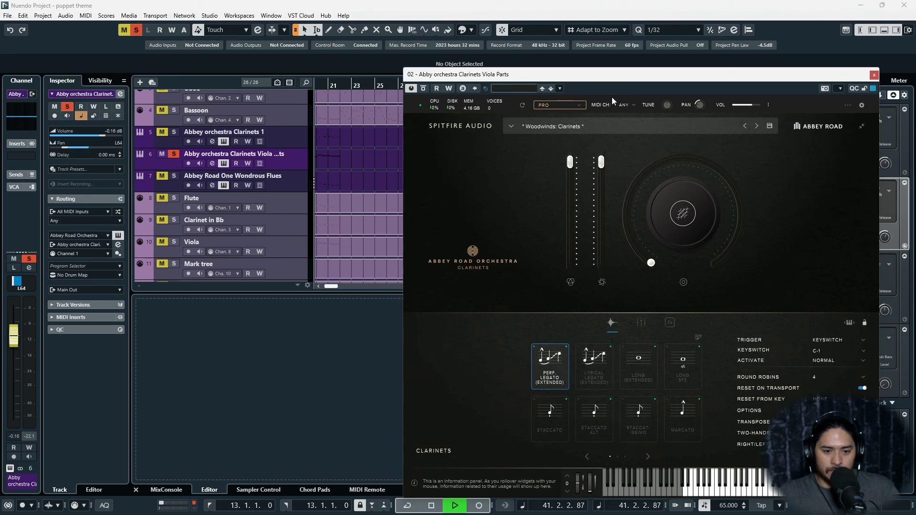
{"action": "left_click_drag", "start_coordinate": [632, 75], "coordinate": [516, 67]}
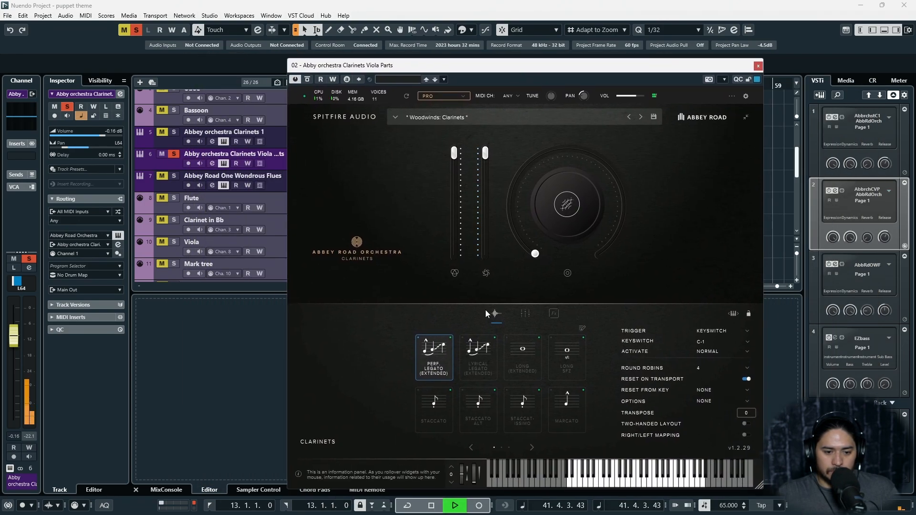
{"action": "key", "text": "space"}
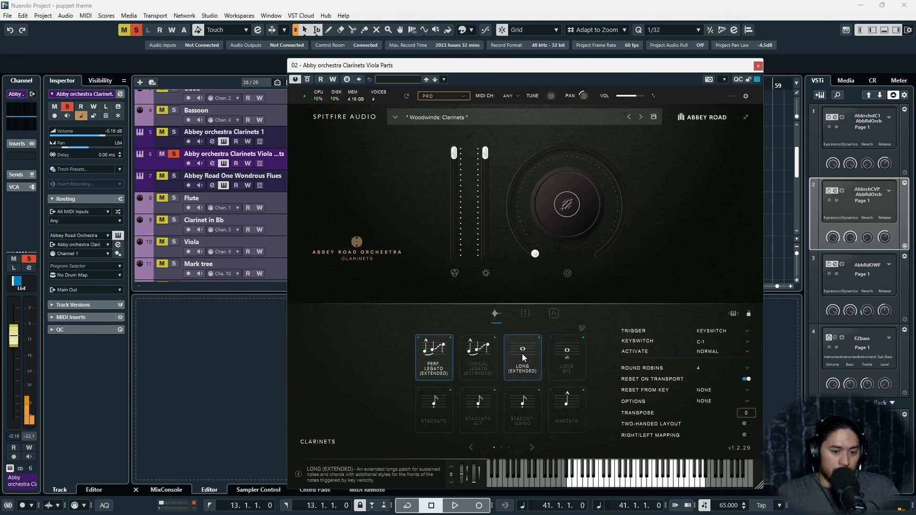
{"action": "left_click", "coordinate": [522, 354]}
{"action": "key", "text": "space"}
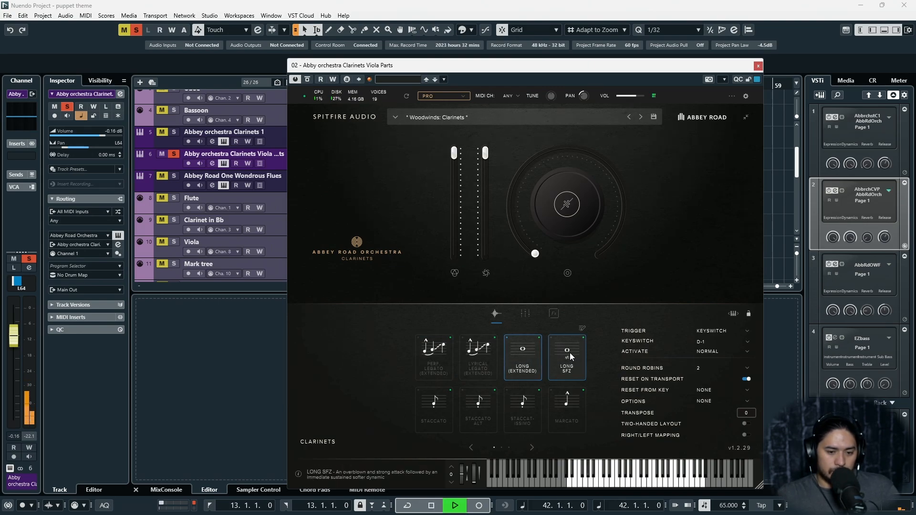
{"action": "key", "text": "space"}
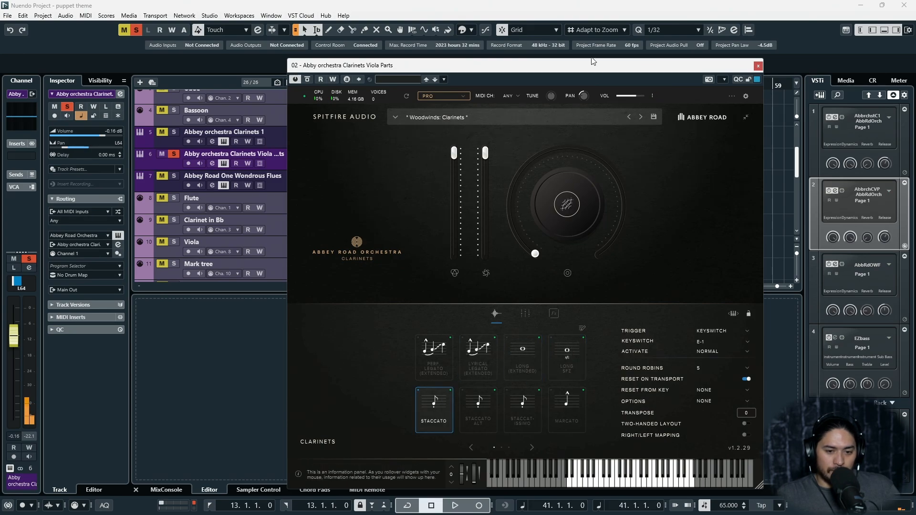
- Set the playback position to bar 44, beat 3, and audition the viola-part clarinets with Staccato
{"action": "left_click_drag", "start_coordinate": [587, 64], "coordinate": [671, 304]}
{"action": "scroll", "coordinate": [579, 191], "scroll_direction": "up", "scroll_amount": 4}
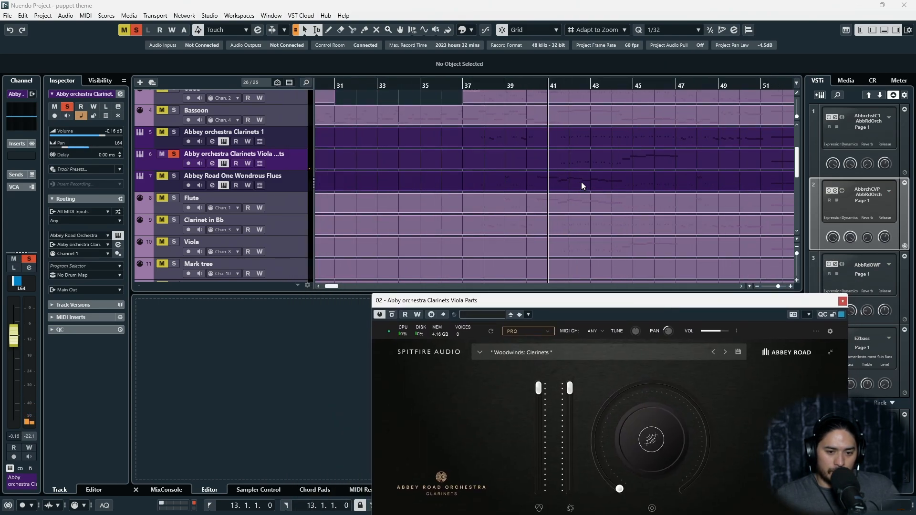
{"action": "left_click", "coordinate": [657, 85]}
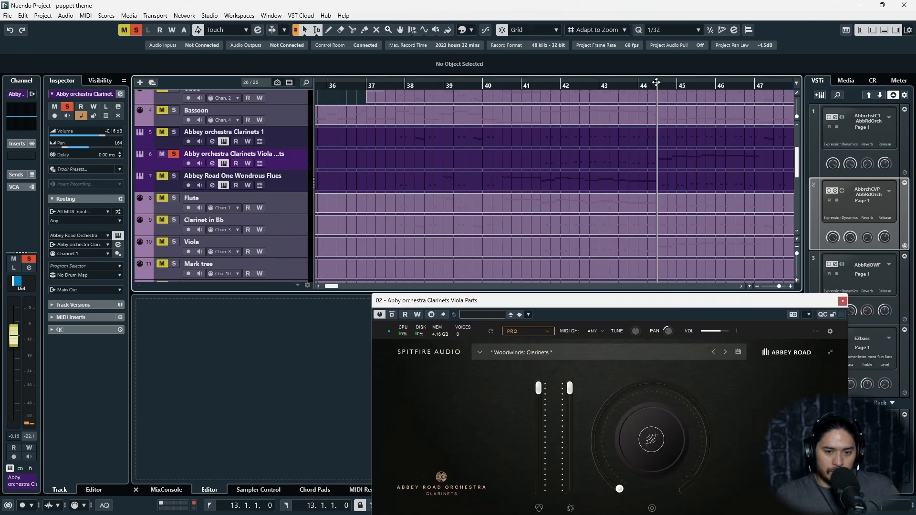
{"action": "left_click_drag", "start_coordinate": [656, 303], "coordinate": [587, 66]}
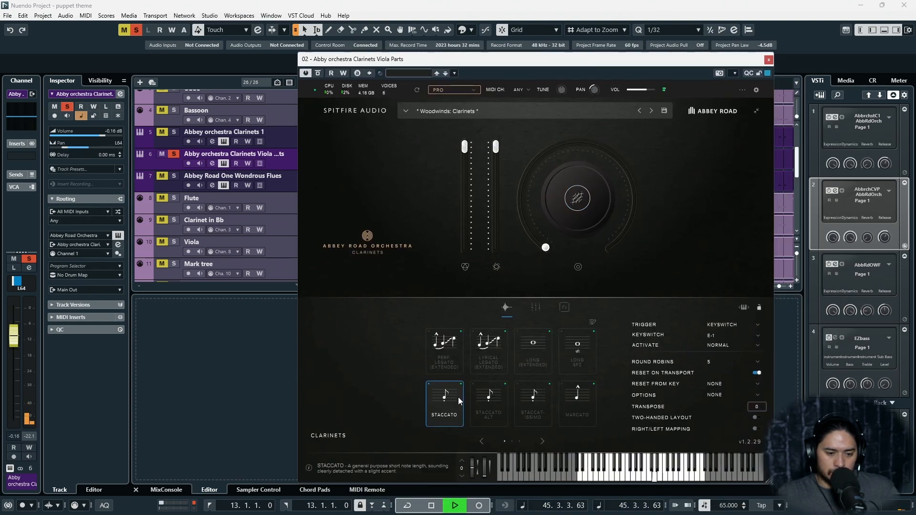
{"action": "key", "text": "space"}
- Audition the same viola-part passage with Staccatissimo and with Staccato Alt
{"action": "left_click", "coordinate": [486, 403]}
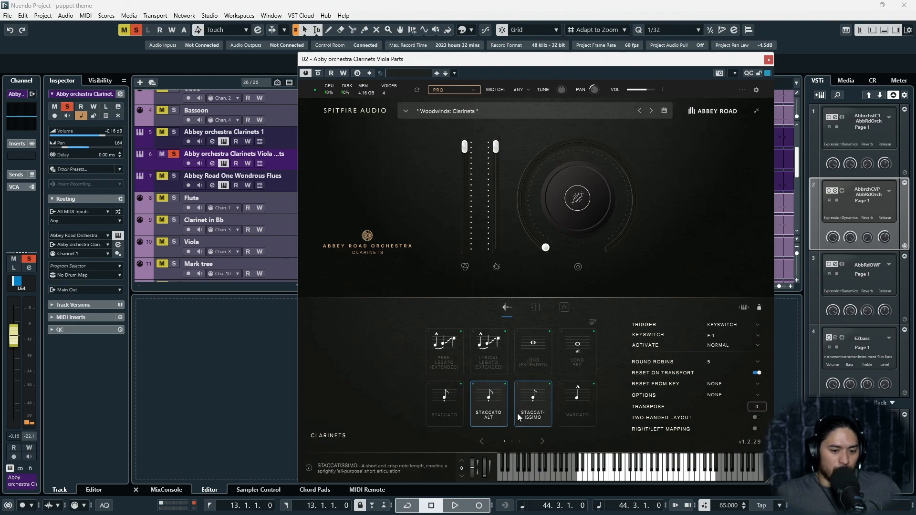
{"action": "left_click", "coordinate": [537, 403]}
{"action": "key", "text": "space"}
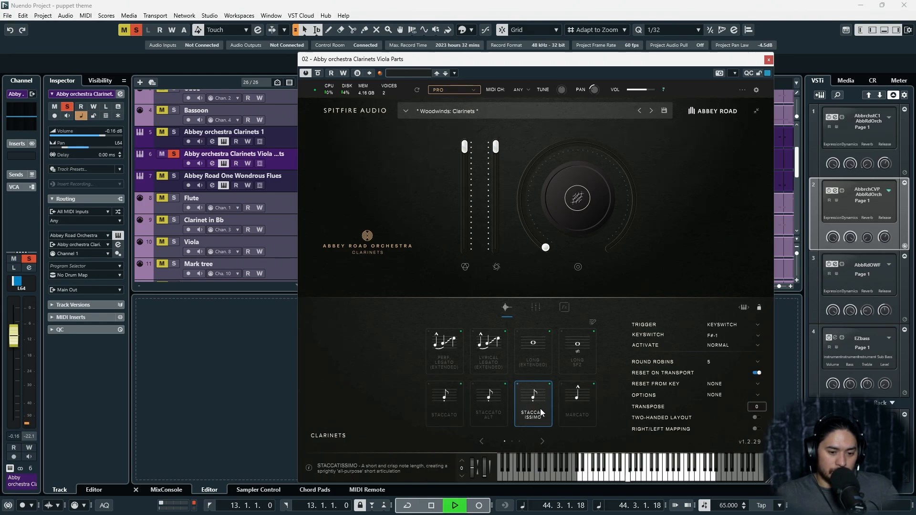
{"action": "key", "text": "space"}
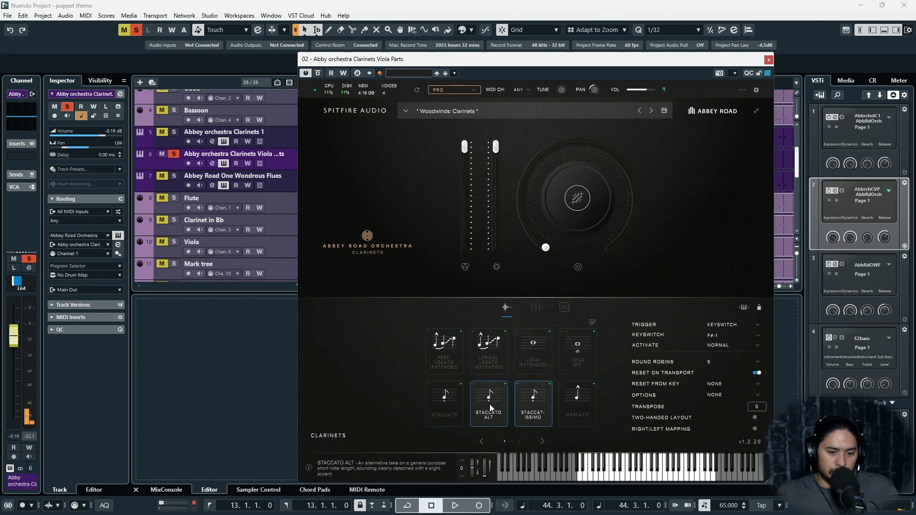
{"action": "left_click", "coordinate": [490, 406]}
{"action": "key", "text": "space"}
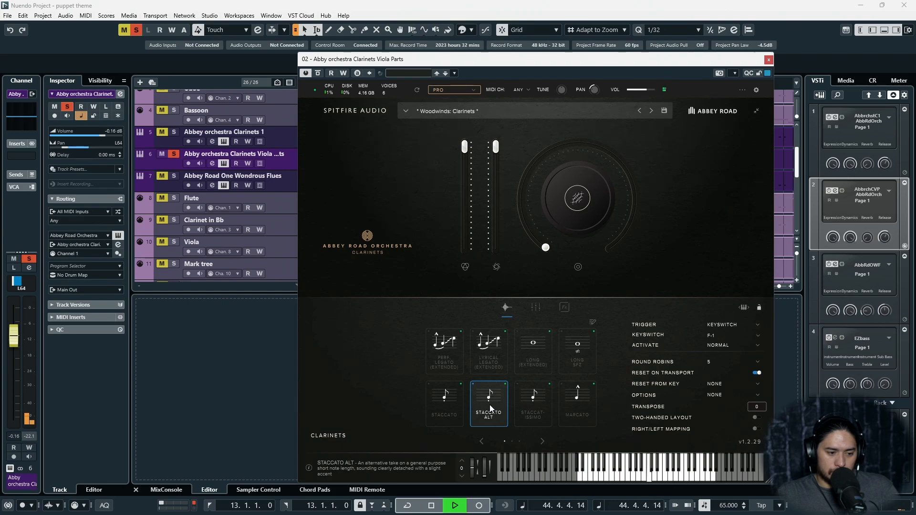
{"action": "key", "text": "space"}
- Audition the viola-part clarinets with Perf. Legato (Extended), Long (Extended) and Long Sfz
{"action": "key", "text": "space"}
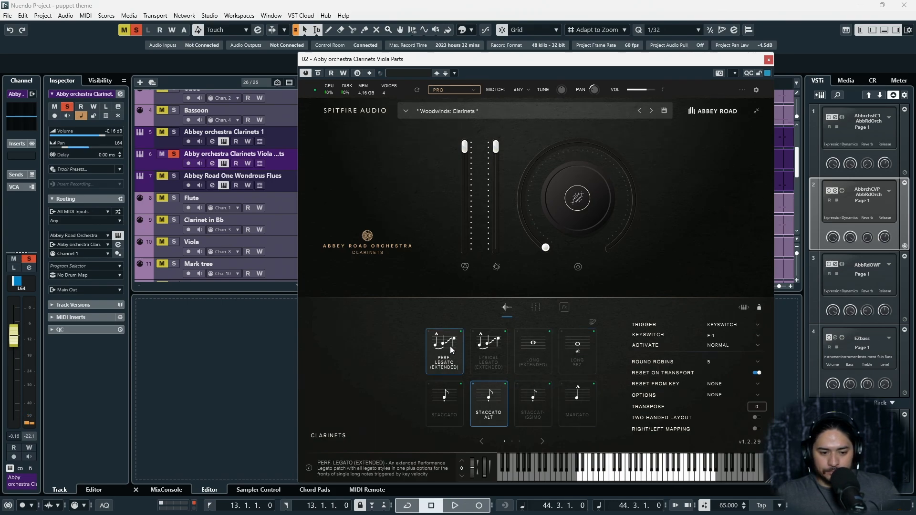
{"action": "left_click", "coordinate": [450, 345]}
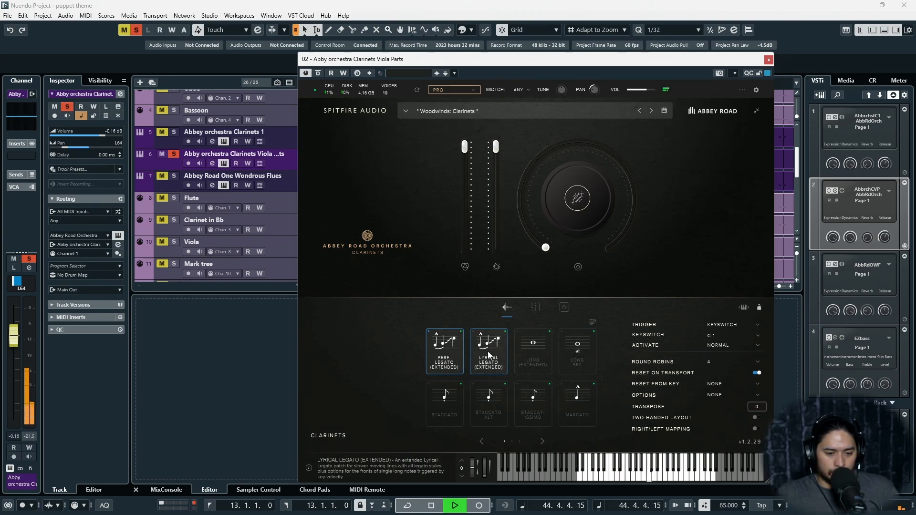
{"action": "left_click", "coordinate": [534, 349]}
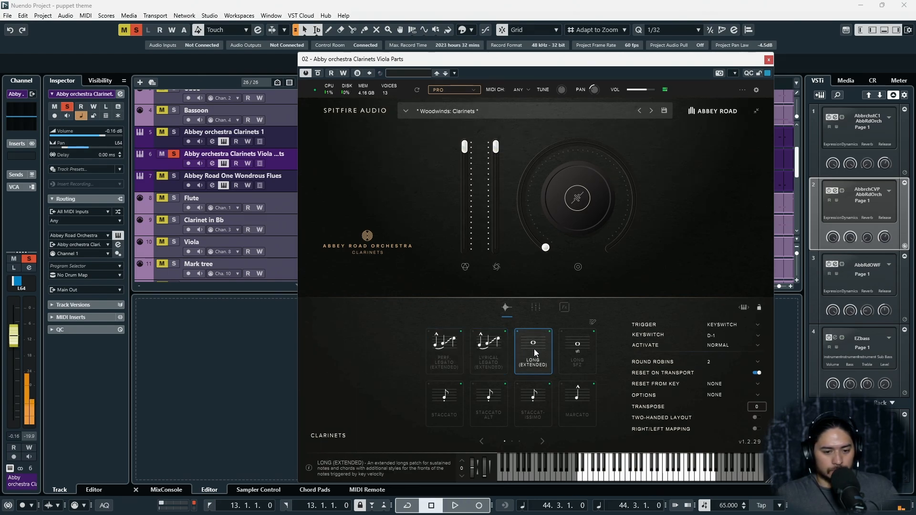
{"action": "left_click", "coordinate": [582, 354]}
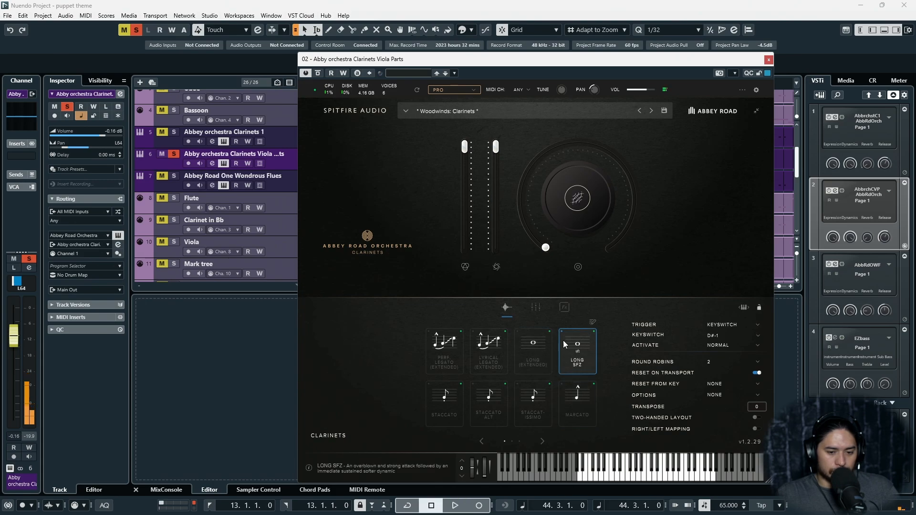
- Bring up the further clarinet techniques and audition the viola-part passage with Triple Tongue
{"action": "left_click", "coordinate": [541, 439]}
{"action": "key", "text": "space"}
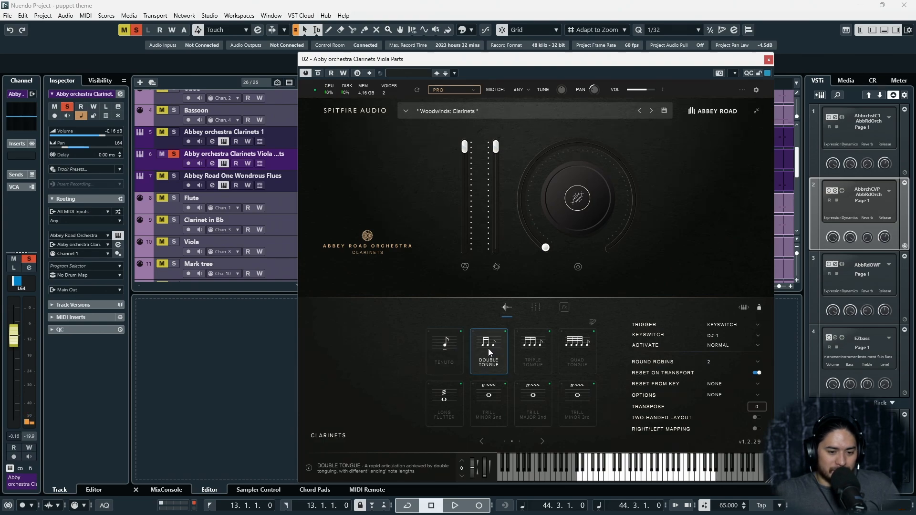
{"action": "left_click", "coordinate": [534, 350]}
{"action": "key", "text": "space"}
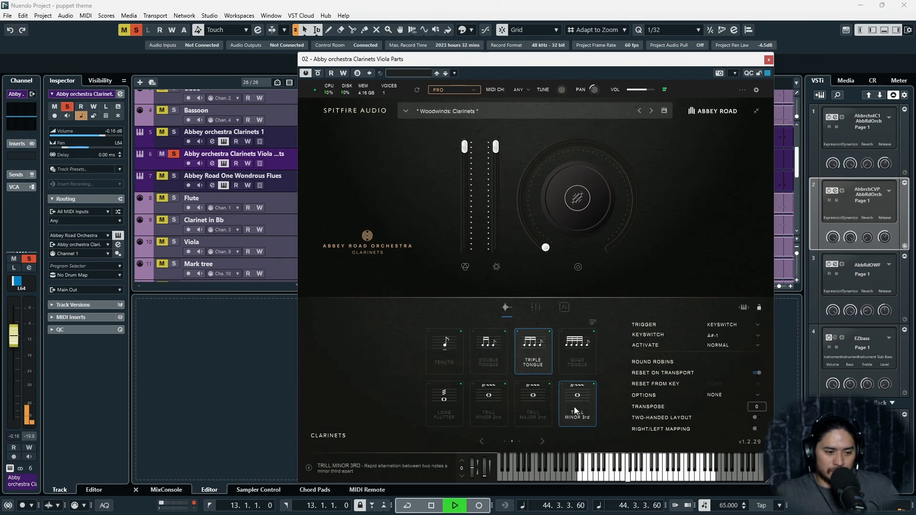
{"action": "key", "text": "space"}
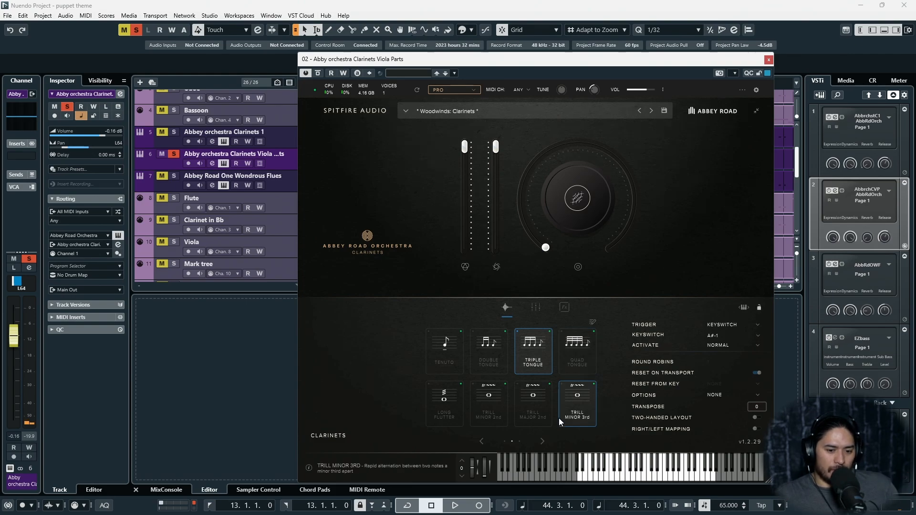
{"action": "left_click", "coordinate": [504, 442]}
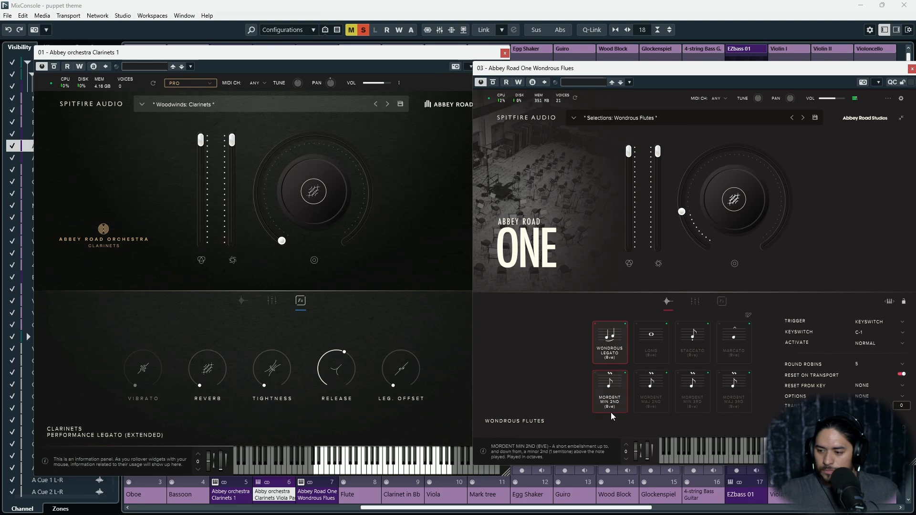
- Try the Wondrous Flutes' Staccato, Marcato and Mordent Min 2nd techniques, and return to Wondrous Legato
{"action": "left_click", "coordinate": [692, 353]}
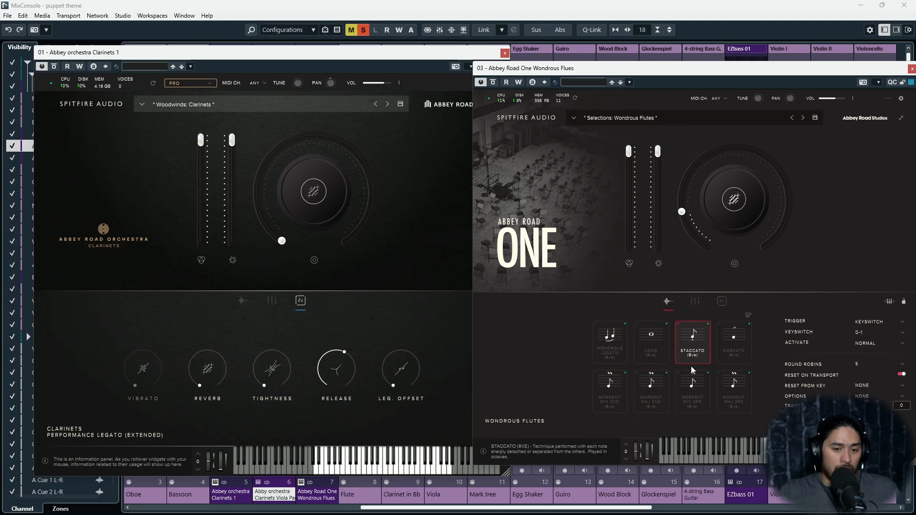
{"action": "left_click", "coordinate": [735, 340]}
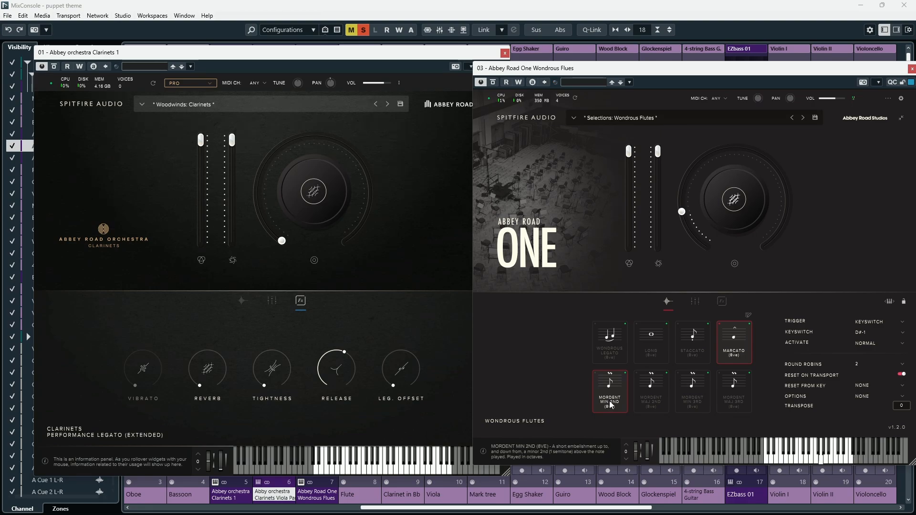
{"action": "left_click", "coordinate": [614, 386]}
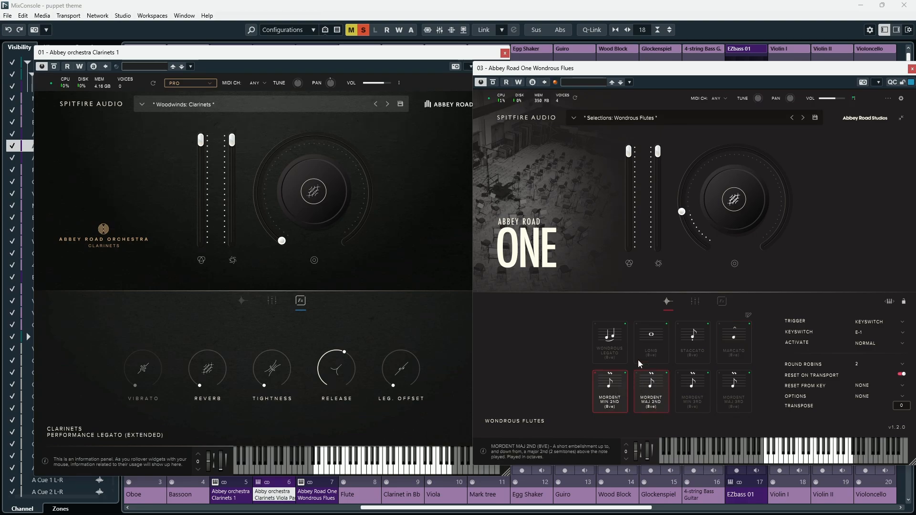
{"action": "left_click", "coordinate": [612, 343]}
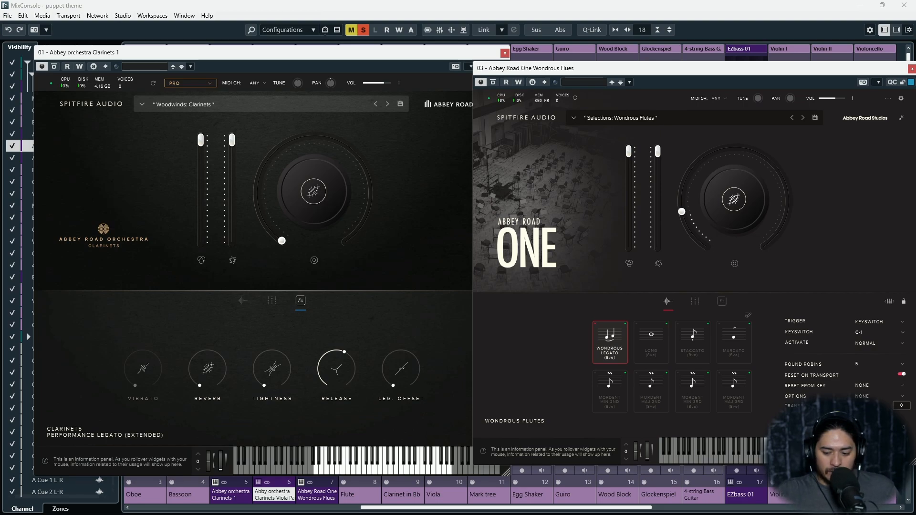
- Clear the viola-part clarinets' solo and select the mixer channels from Abbey orchestra Clarinets 1 through Viola
{"action": "key", "text": "s"}
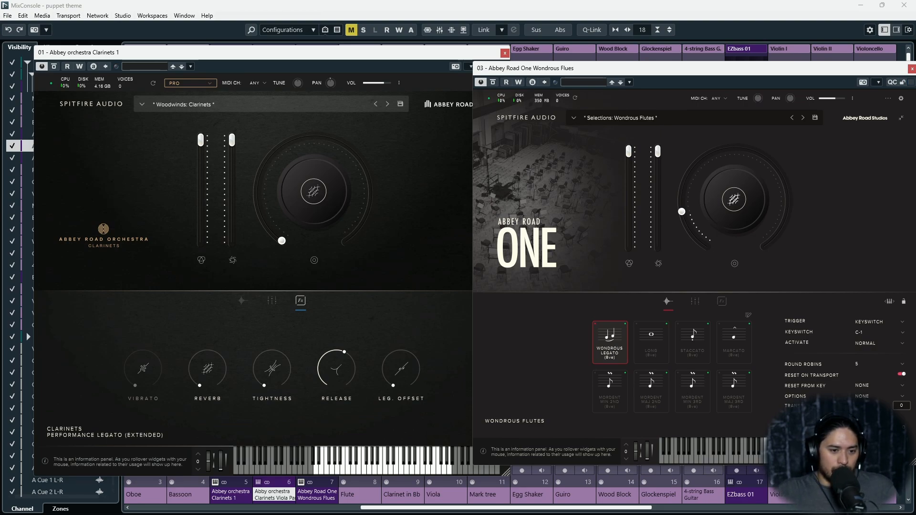
{"action": "left_click", "coordinate": [231, 495]}
{"action": "left_click", "coordinate": [444, 495], "text": "shift"}
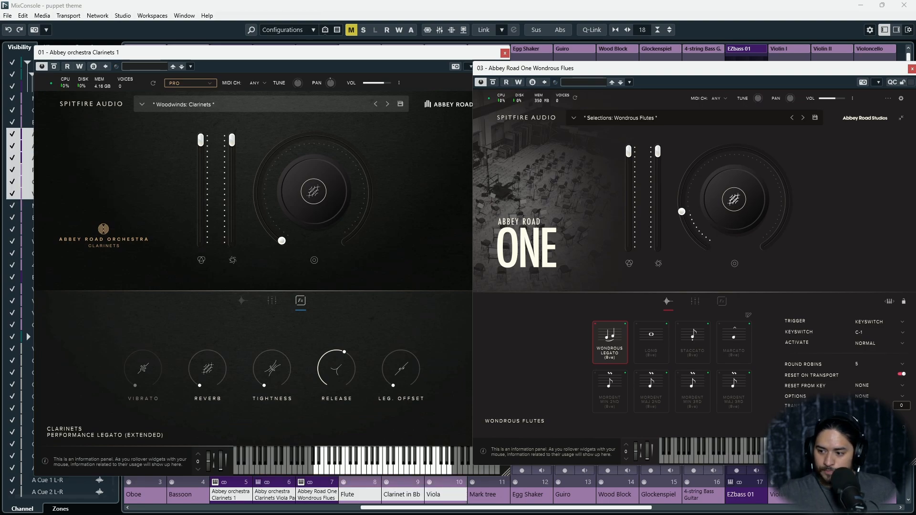
- Set the Wondrous Flutes to Long (8ve) and show the techniques of the Clarinets 1 instrument
{"action": "left_click", "coordinate": [615, 347]}
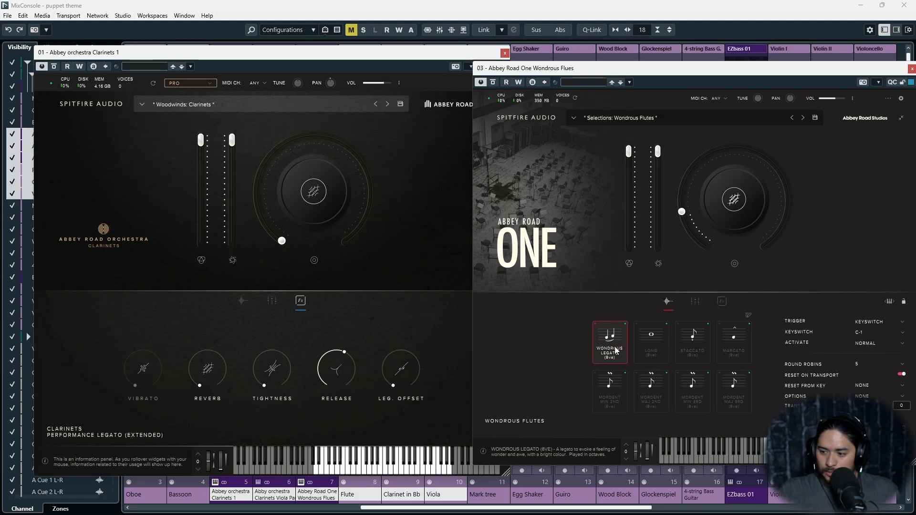
{"action": "left_click", "coordinate": [645, 351]}
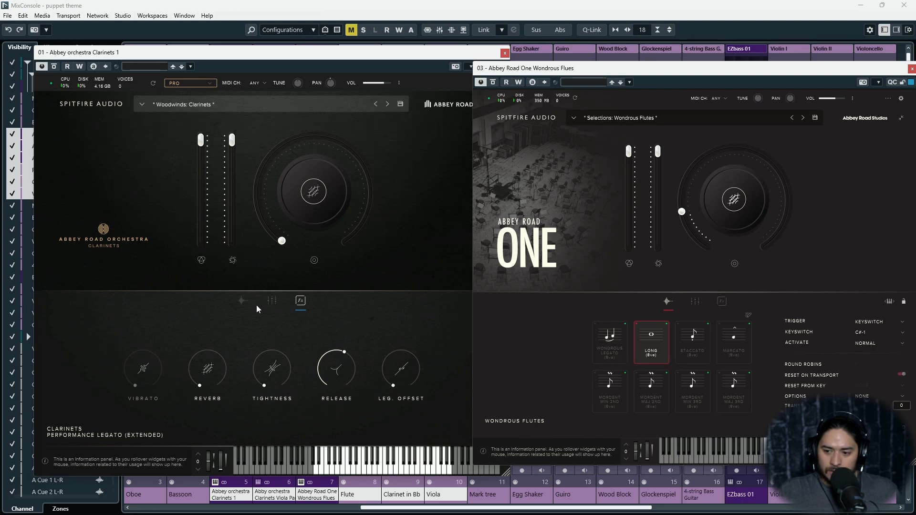
{"action": "left_click", "coordinate": [243, 301]}
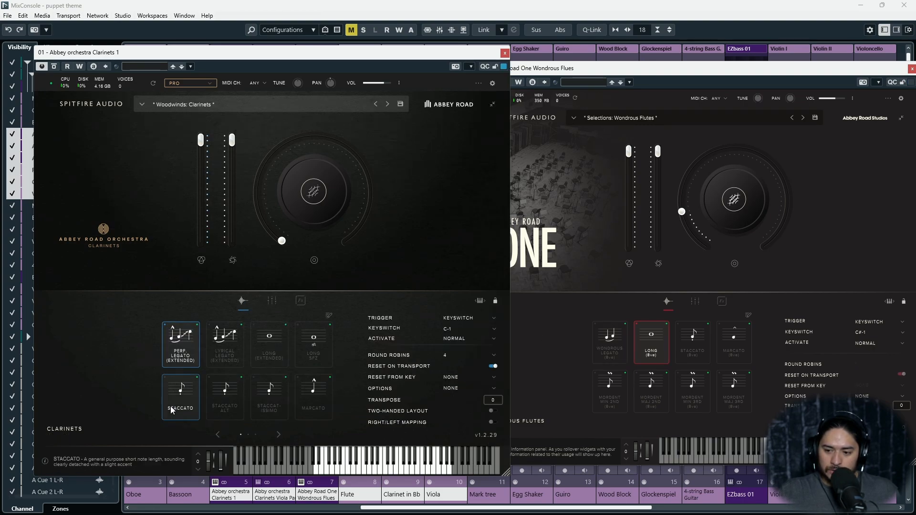
- In the project window, set the viola-part clarinets' instrument to Perf. Legato (Extended) and move its window clear of the track list
{"action": "key", "text": "F3"}
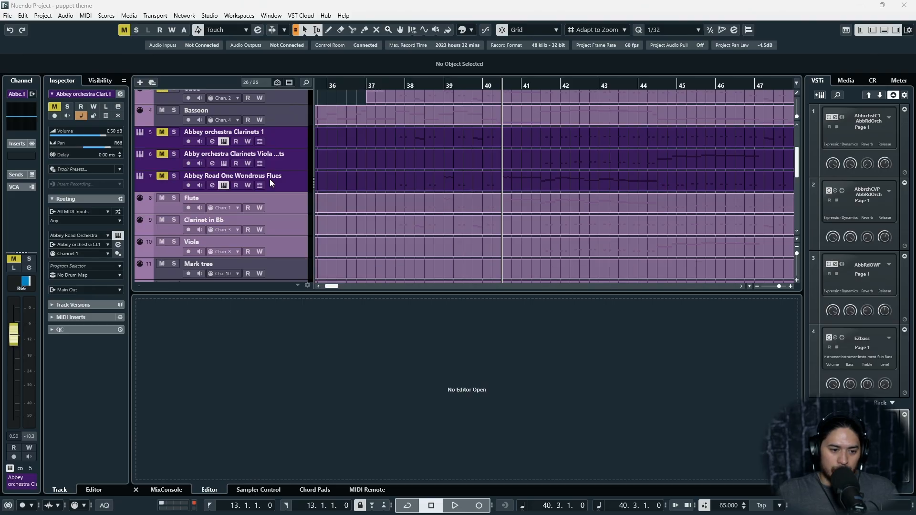
{"action": "left_click", "coordinate": [222, 164]}
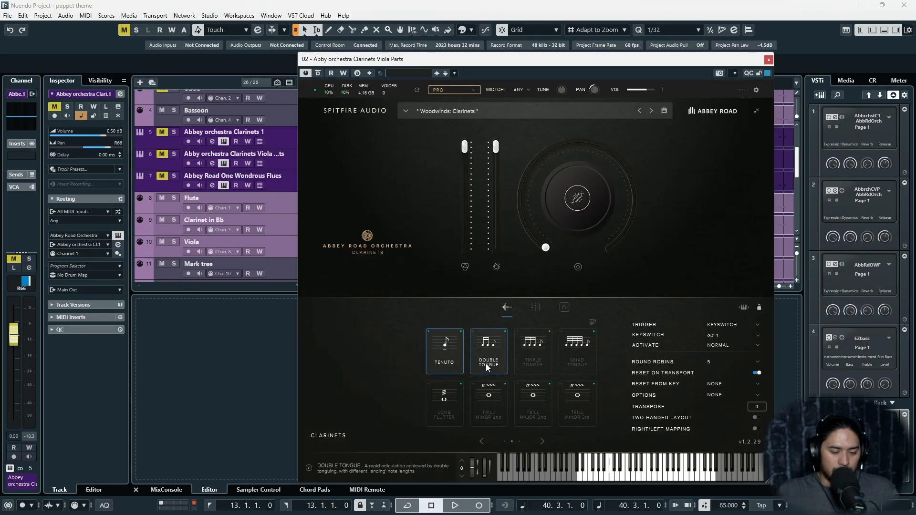
{"action": "left_click", "coordinate": [482, 442]}
{"action": "left_click", "coordinate": [443, 342]}
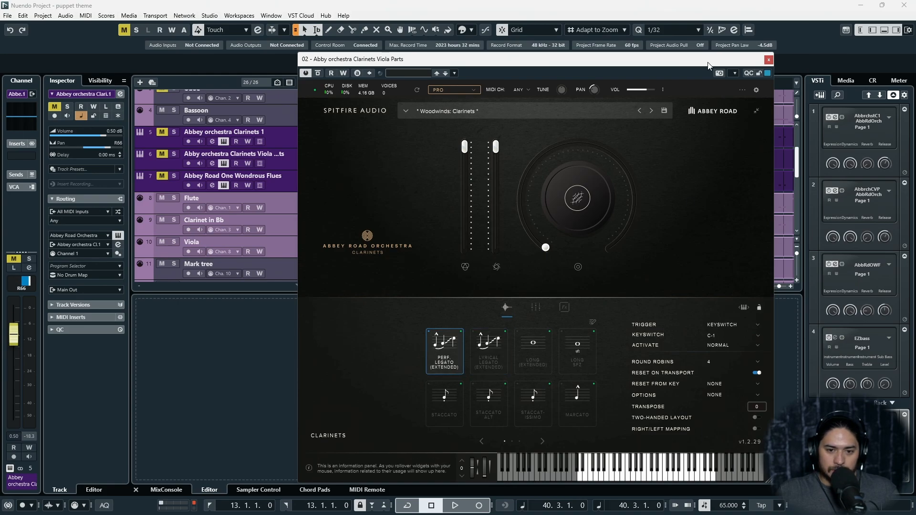
{"action": "left_click_drag", "start_coordinate": [707, 62], "coordinate": [915, 27]}
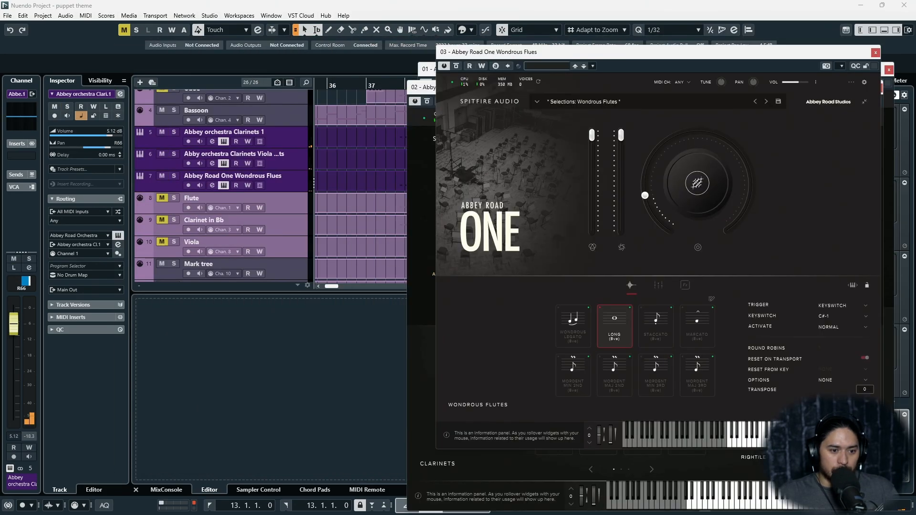
- Toggle the selected tracks' mutes to compare the Abbey Road instruments with the Flute, Clarinet in Bb and Viola tracks, ending with the Abbey Road tracks unmuted
{"action": "left_click", "coordinate": [162, 154]}
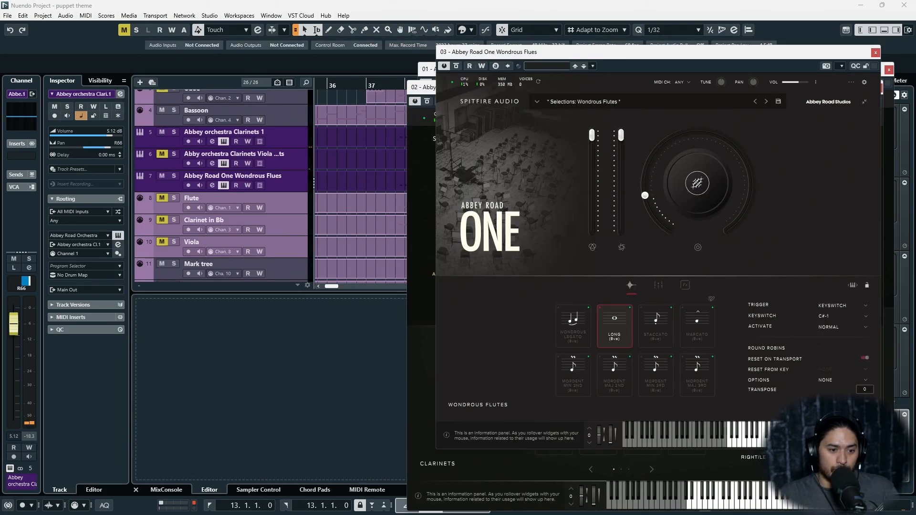
{"action": "left_click", "coordinate": [163, 175]}
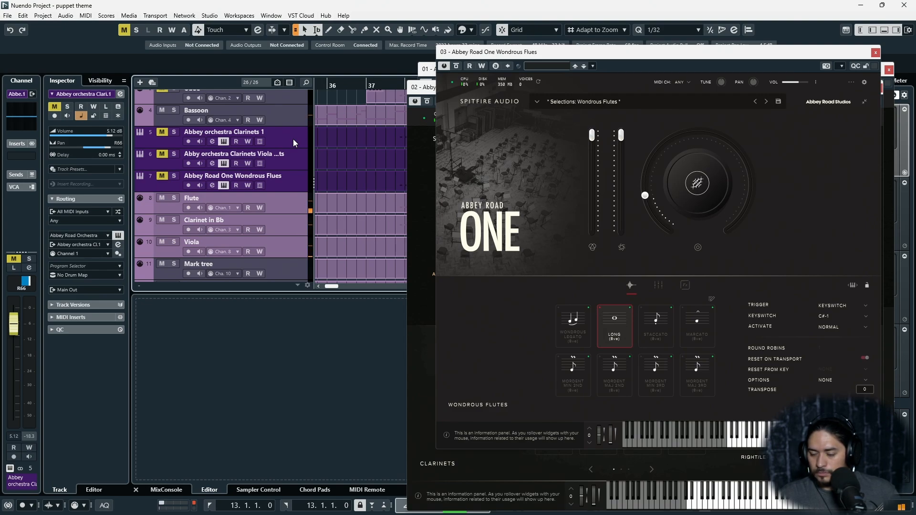
{"action": "key", "text": "m"}
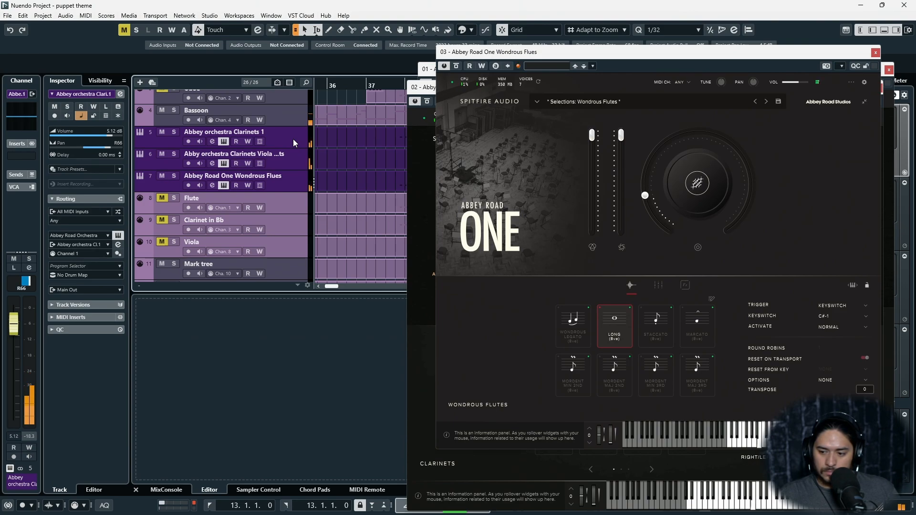
{"action": "key", "text": "m"}
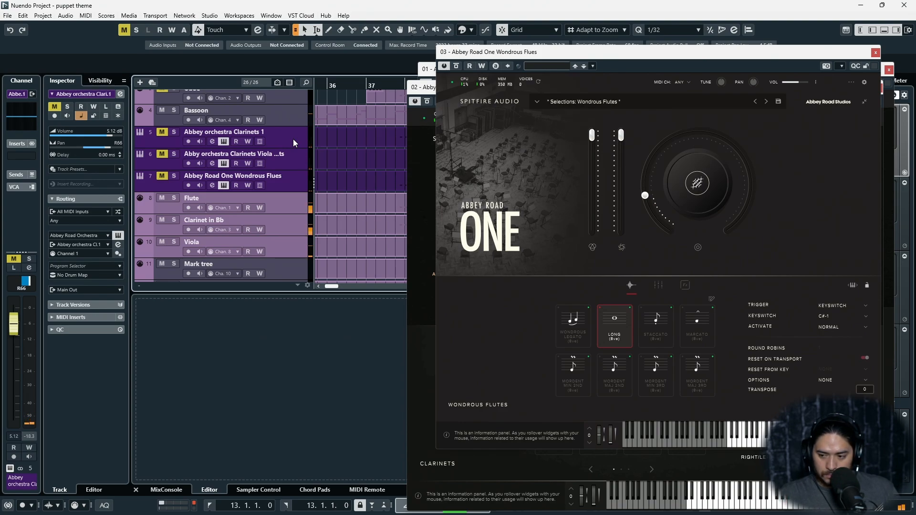
{"action": "key", "text": "m"}
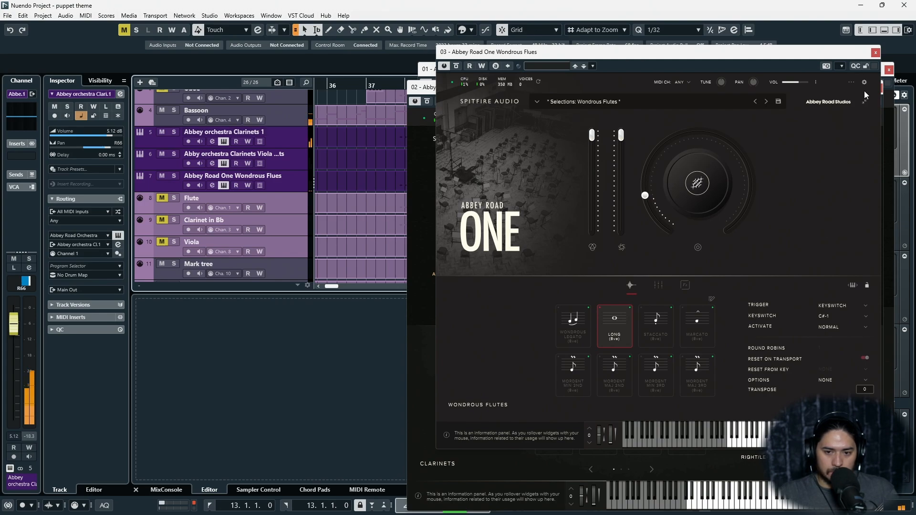
- Close the Wondrous Flutes window and both Abbey Road Orchestra Clarinets windows
{"action": "left_click", "coordinate": [875, 53]}
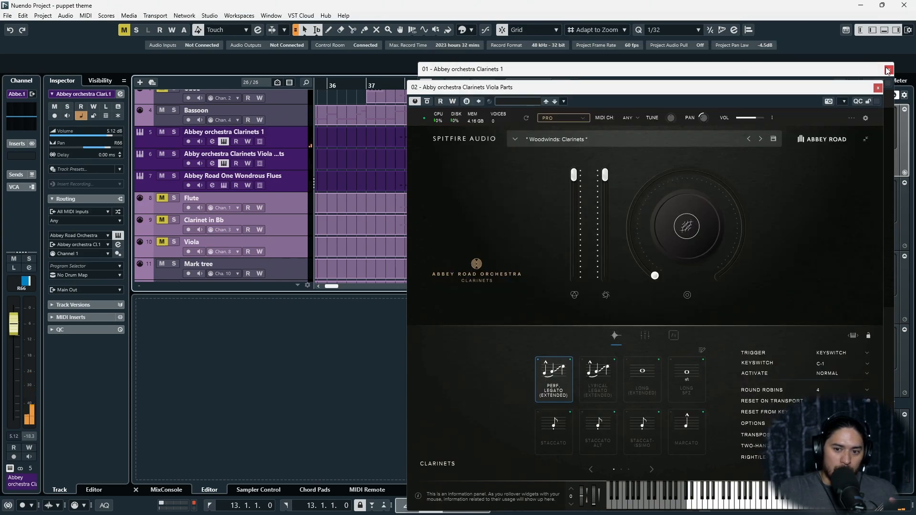
{"action": "left_click", "coordinate": [888, 70]}
{"action": "left_click", "coordinate": [879, 87]}
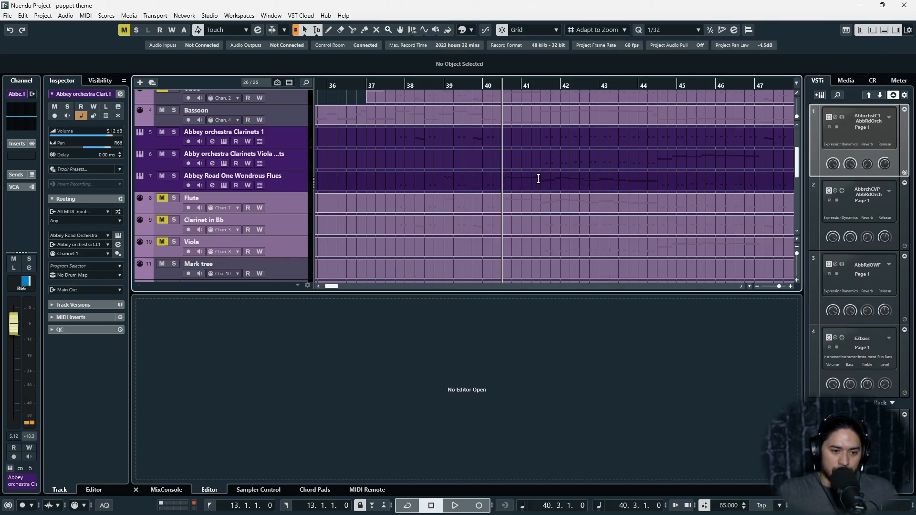
- Solo the two clarinets tracks and the Wondrous Flutes track, and briefly open the viola-part clarinets' instrument
{"action": "scroll", "coordinate": [538, 179], "scroll_direction": "down", "scroll_amount": 4}
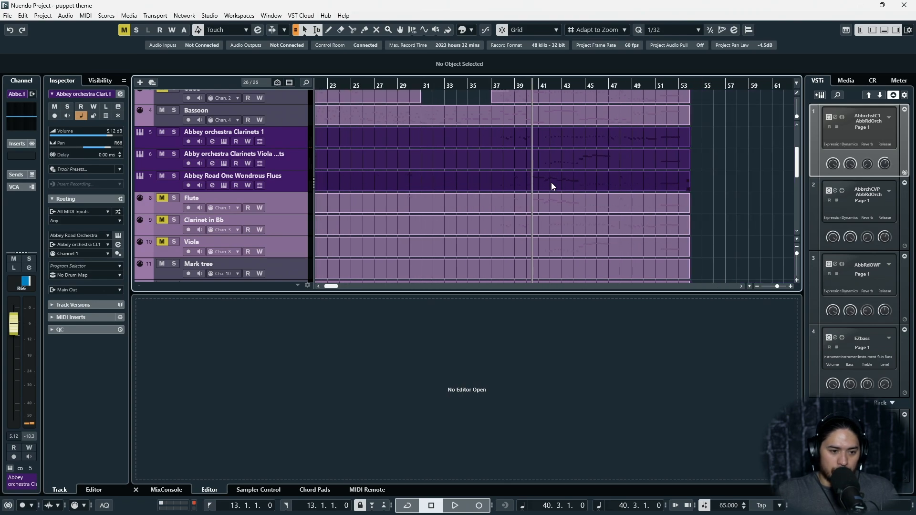
{"action": "scroll", "coordinate": [544, 183], "scroll_direction": "up", "scroll_amount": 2}
{"action": "scroll", "coordinate": [548, 179], "scroll_direction": "down", "scroll_amount": 1}
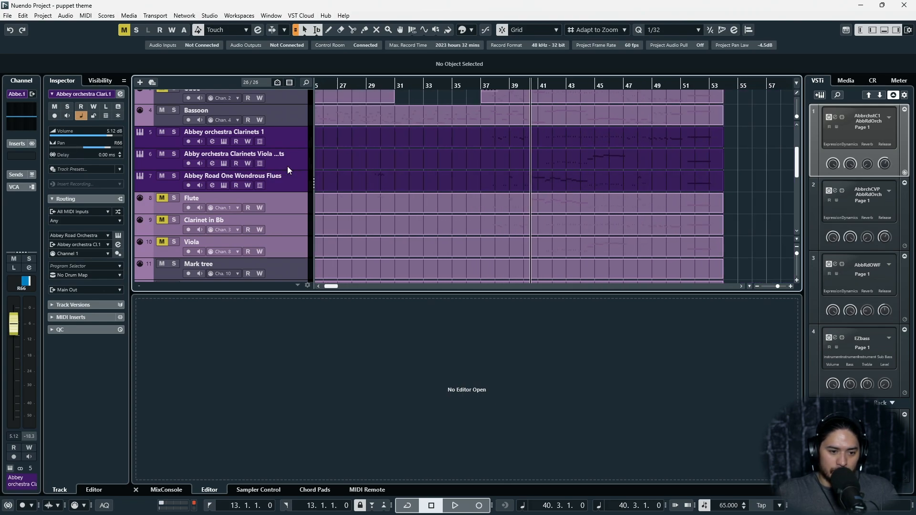
{"action": "left_click", "coordinate": [174, 175]}
{"action": "left_click", "coordinate": [174, 132]}
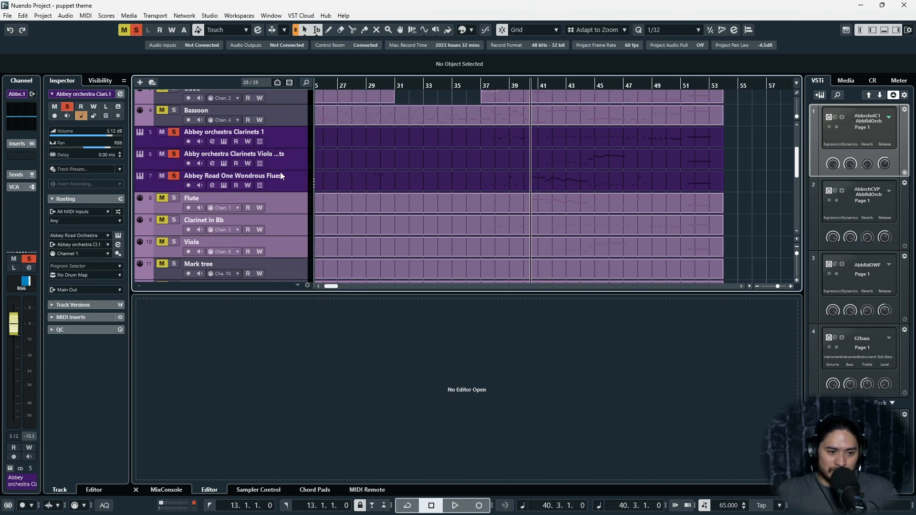
{"action": "left_click", "coordinate": [223, 163]}
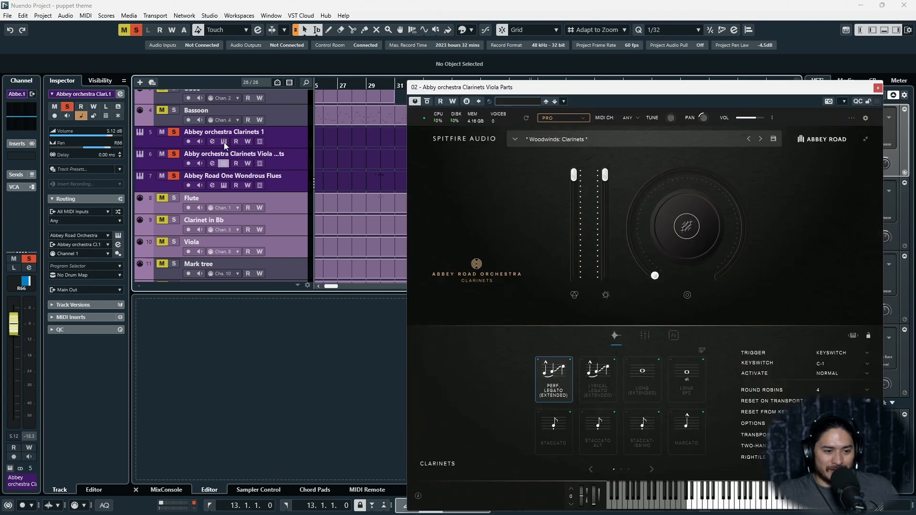
{"action": "left_click", "coordinate": [878, 88]}
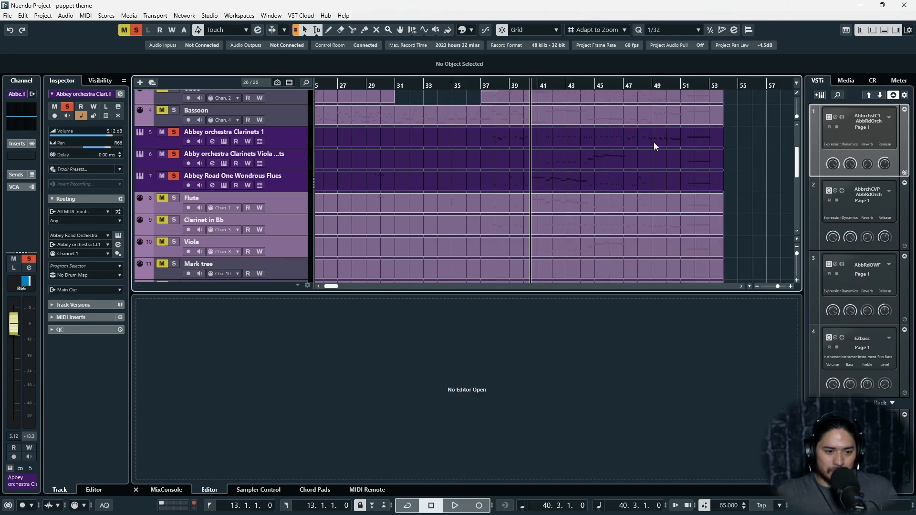
- Audition the soloed Abbey Road tracks from bar 44, stop playback and clear their solos
{"action": "left_click", "coordinate": [582, 86]}
{"action": "key", "text": "space"}
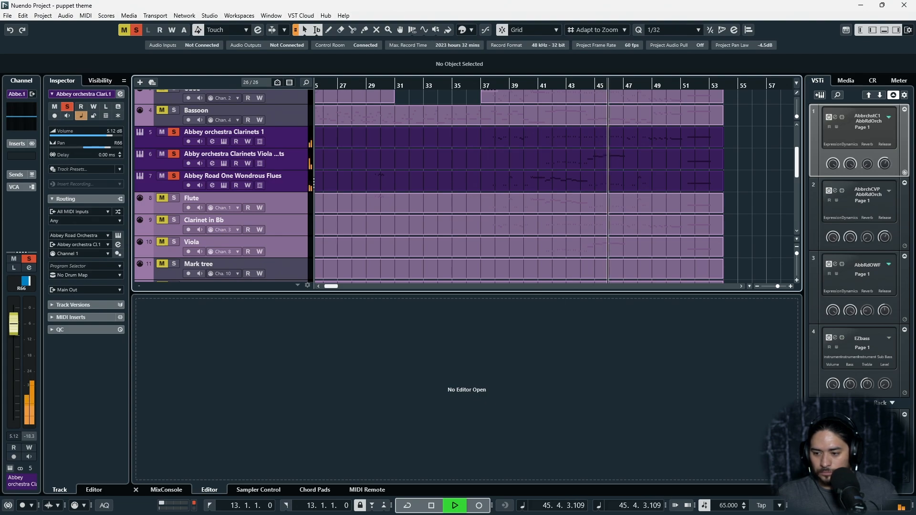
{"action": "key", "text": "space"}
{"action": "key", "text": "s"}
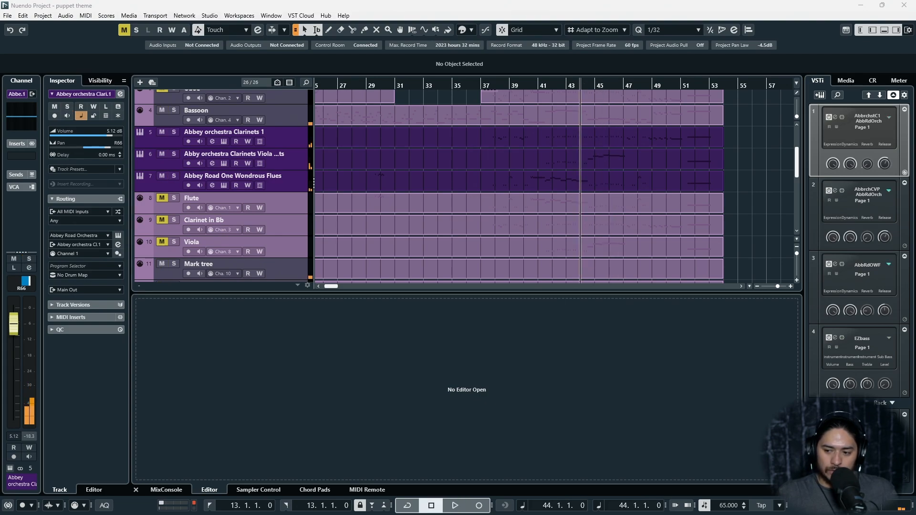
- Mute the Abbey Road tracks, solo Flute, Clarinet in Bb and Viola, and audition them from bar 44 before stopping playback
{"action": "key", "text": "m"}
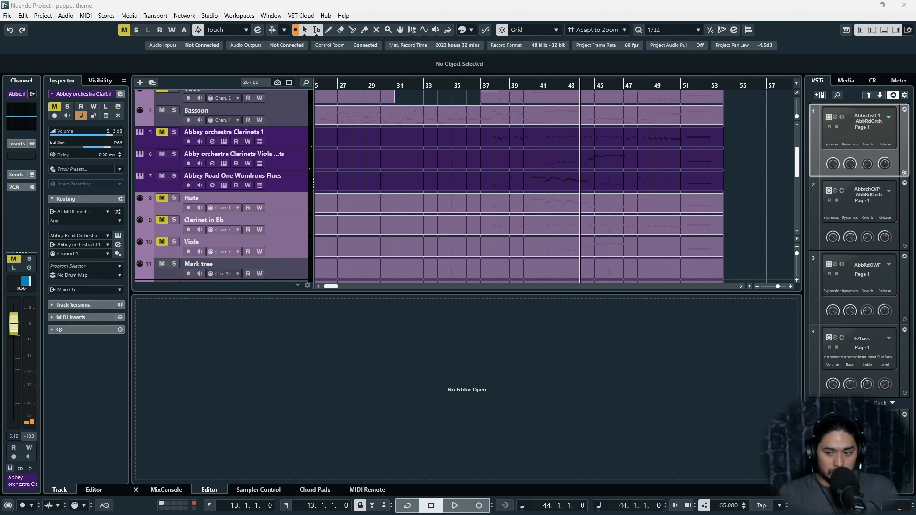
{"action": "key", "text": "s"}
{"action": "key", "text": "space"}
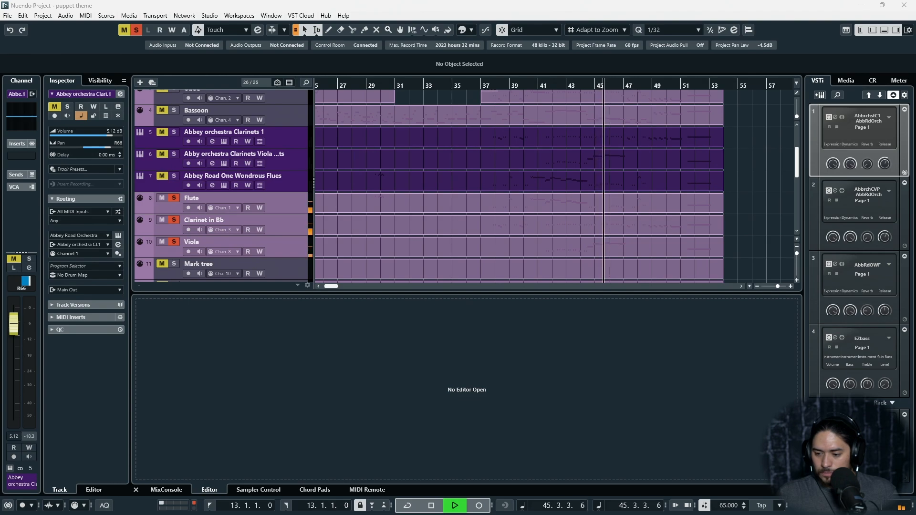
{"action": "key", "text": "space"}
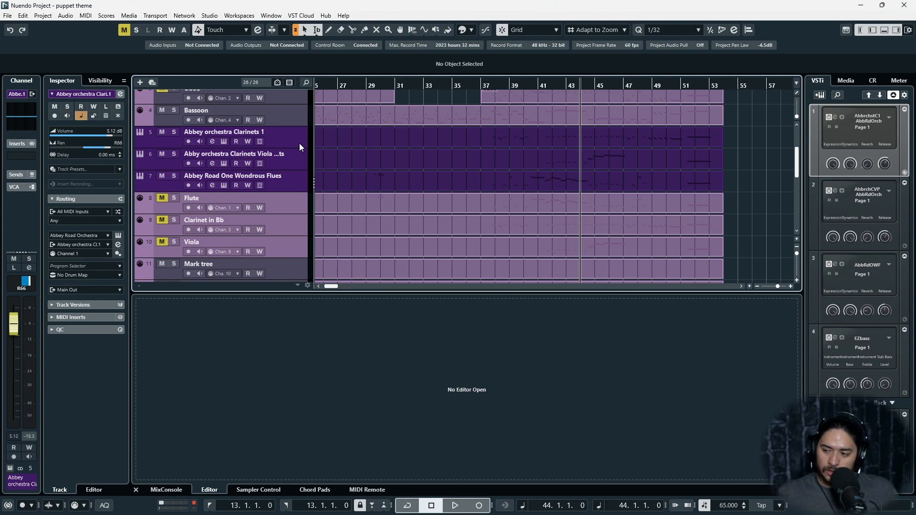
- View the EZbass instrument and its MixWave Ashdown ABM EVO IV insert, closing each plug-in window after viewing
{"action": "left_click", "coordinate": [834, 338]}
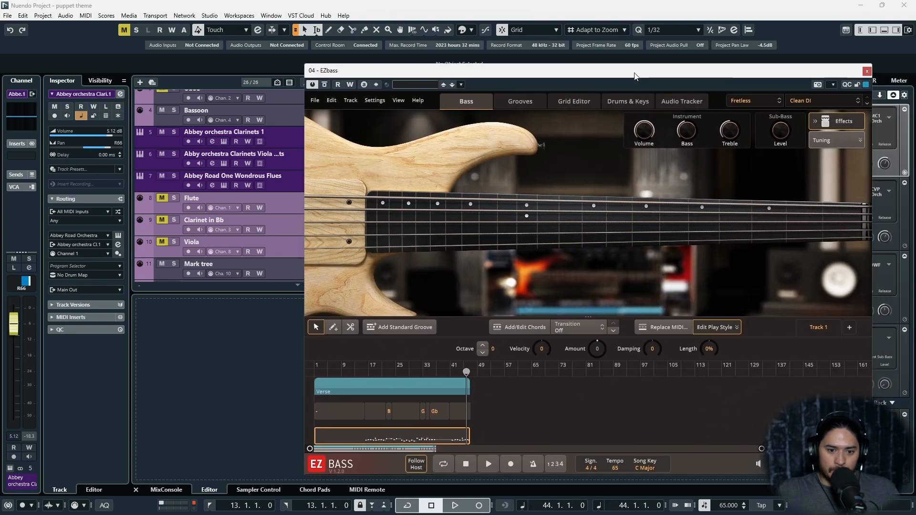
{"action": "left_click_drag", "start_coordinate": [637, 76], "coordinate": [597, 67]}
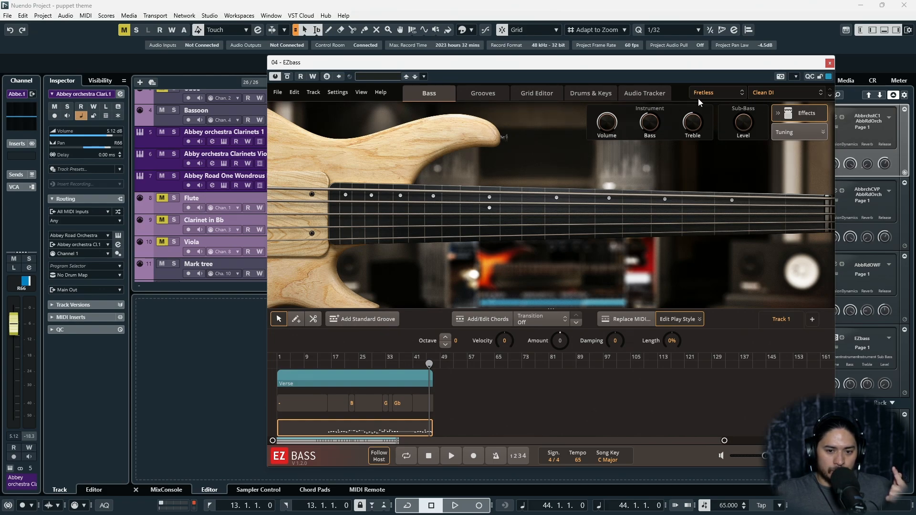
{"action": "left_click", "coordinate": [829, 63]}
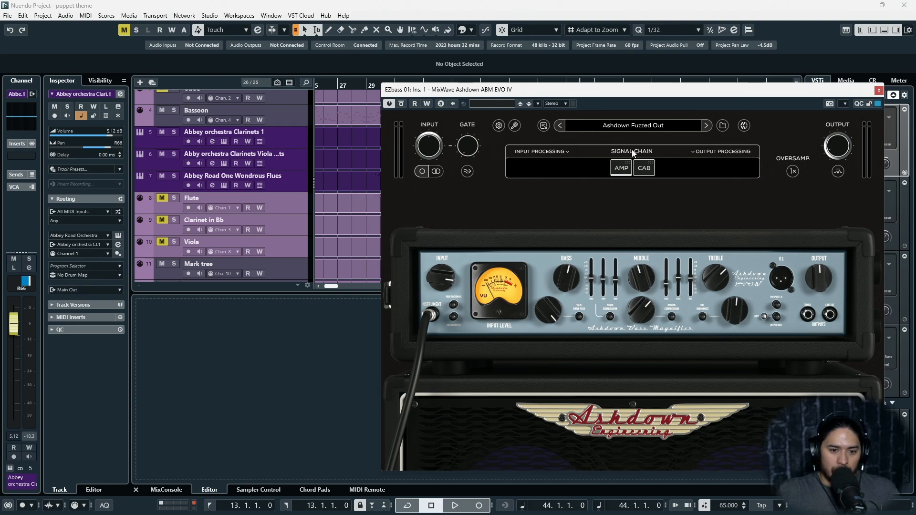
{"action": "left_click", "coordinate": [878, 91]}
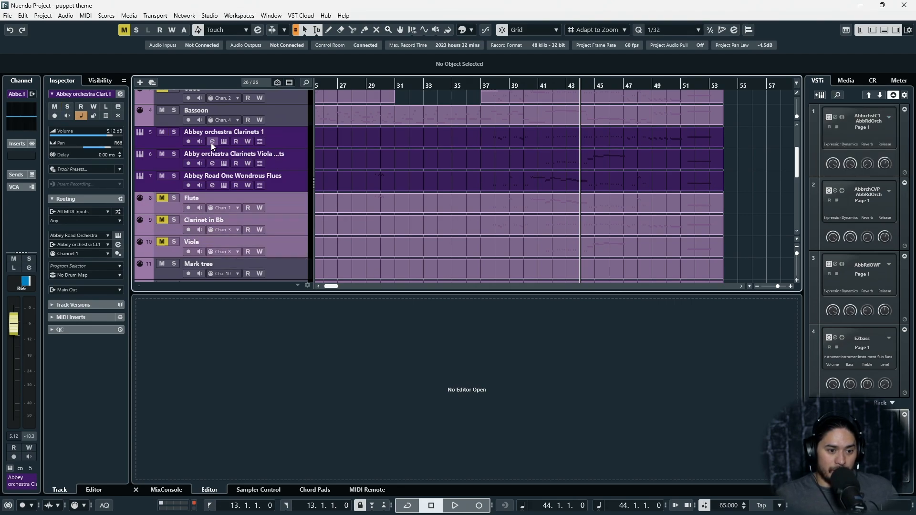
- Open the Abbey orchestra Clarinets 1 instrument and play from bar 44 twice, comparing the Abbey Road tracks with the original Flute, Clarinet and Viola
{"action": "left_click", "coordinate": [227, 141]}
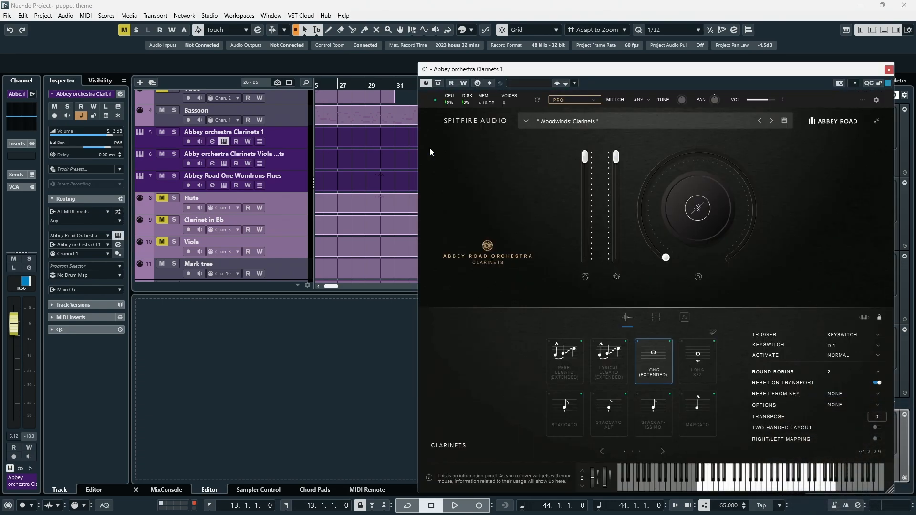
{"action": "key", "text": "space"}
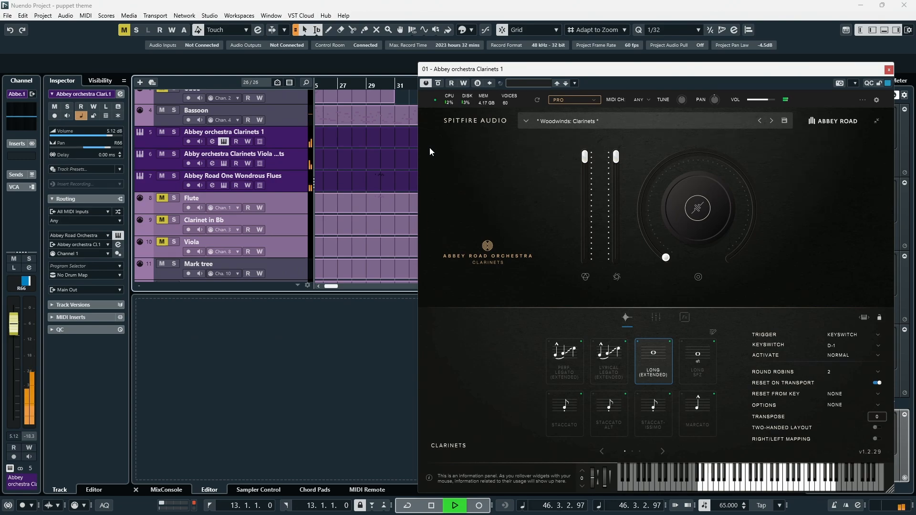
{"action": "key", "text": "space"}
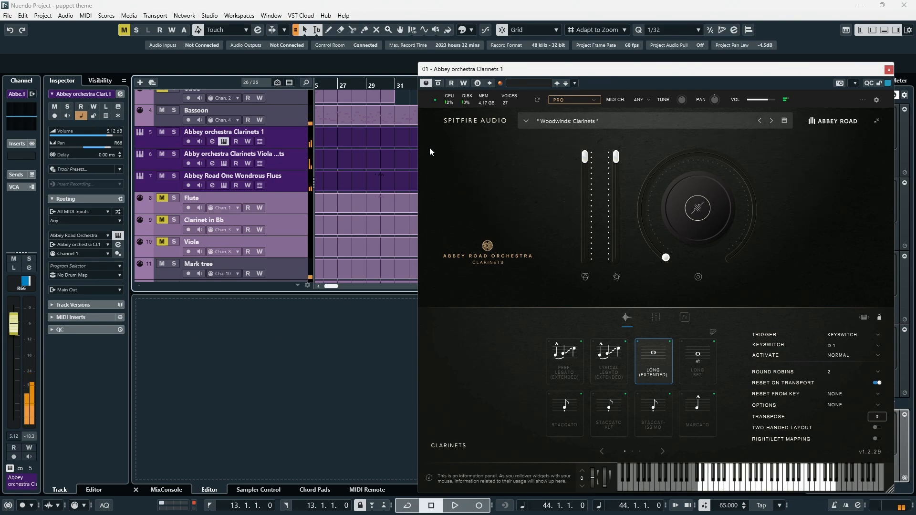
{"action": "key", "text": "space"}
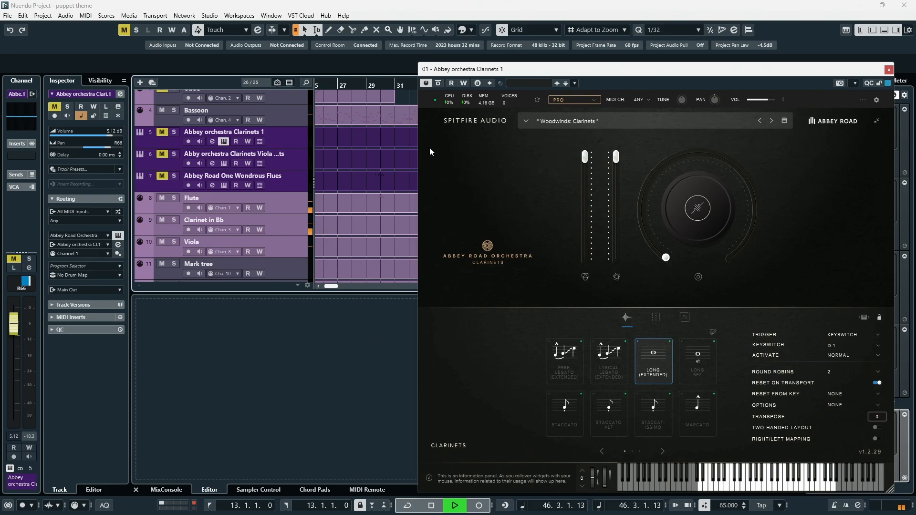
{"action": "key", "text": "space"}
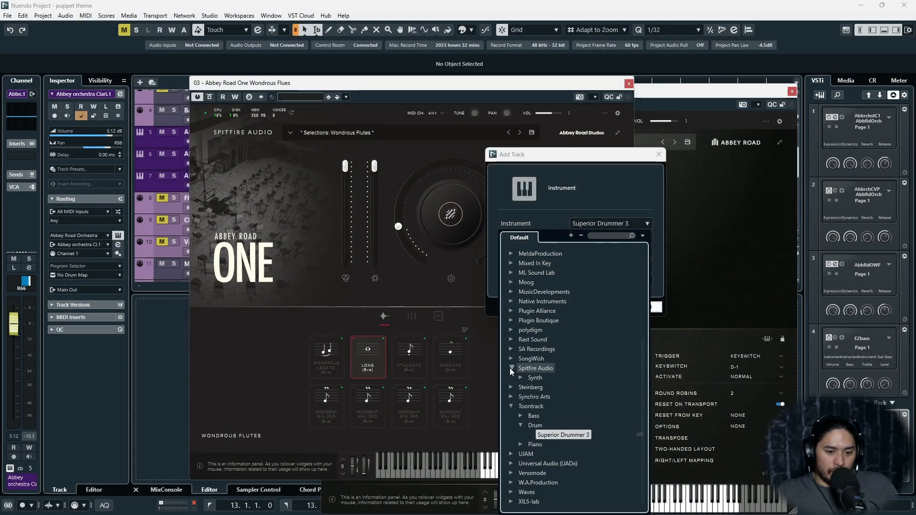
- Browse the Spitfire Audio synth instruments available for a new instrument track, then cancel adding the track
{"action": "left_click", "coordinate": [521, 377]}
{"action": "scroll", "coordinate": [585, 385], "scroll_direction": "down", "scroll_amount": 3}
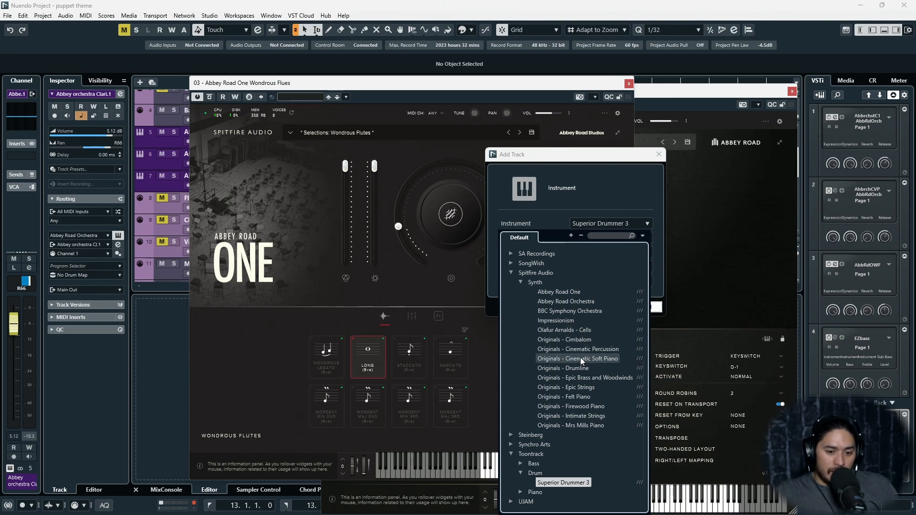
{"action": "left_click", "coordinate": [579, 165]}
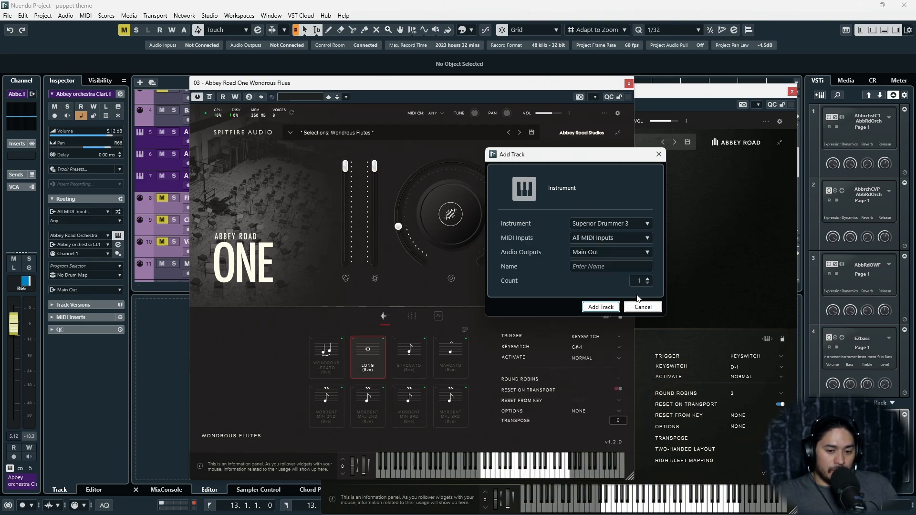
{"action": "left_click", "coordinate": [634, 306]}
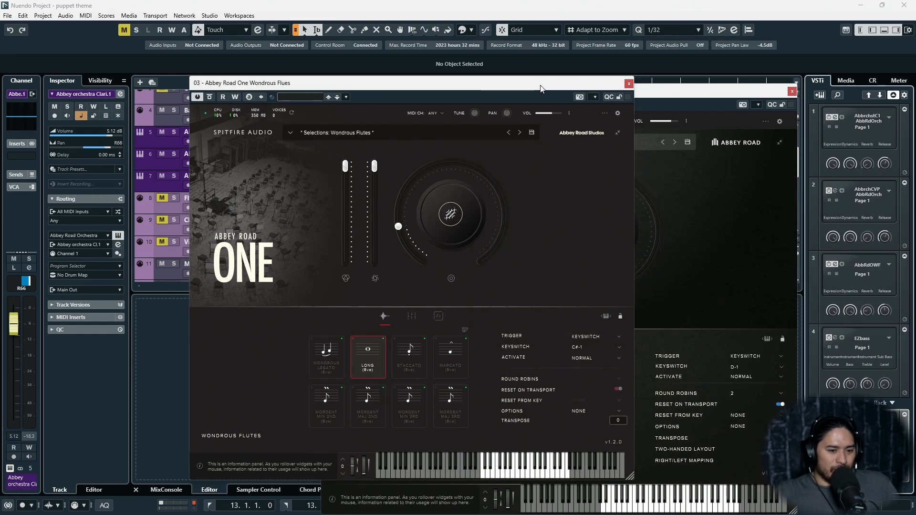
- Arrange the Wondrous Flutes and Abbey orchestra Clarinets 1 plug-in windows side by side
{"action": "left_click_drag", "start_coordinate": [540, 89], "coordinate": [423, 61]}
{"action": "left_click_drag", "start_coordinate": [675, 117], "coordinate": [754, 51]}
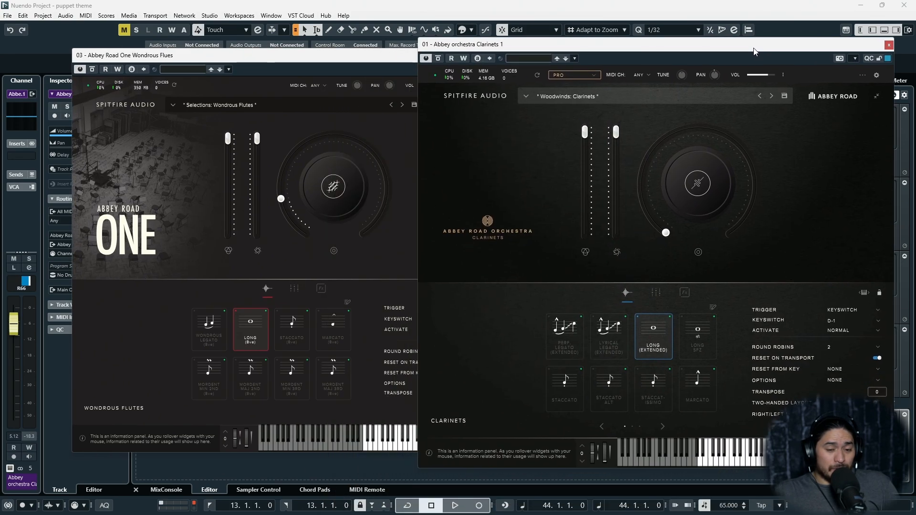